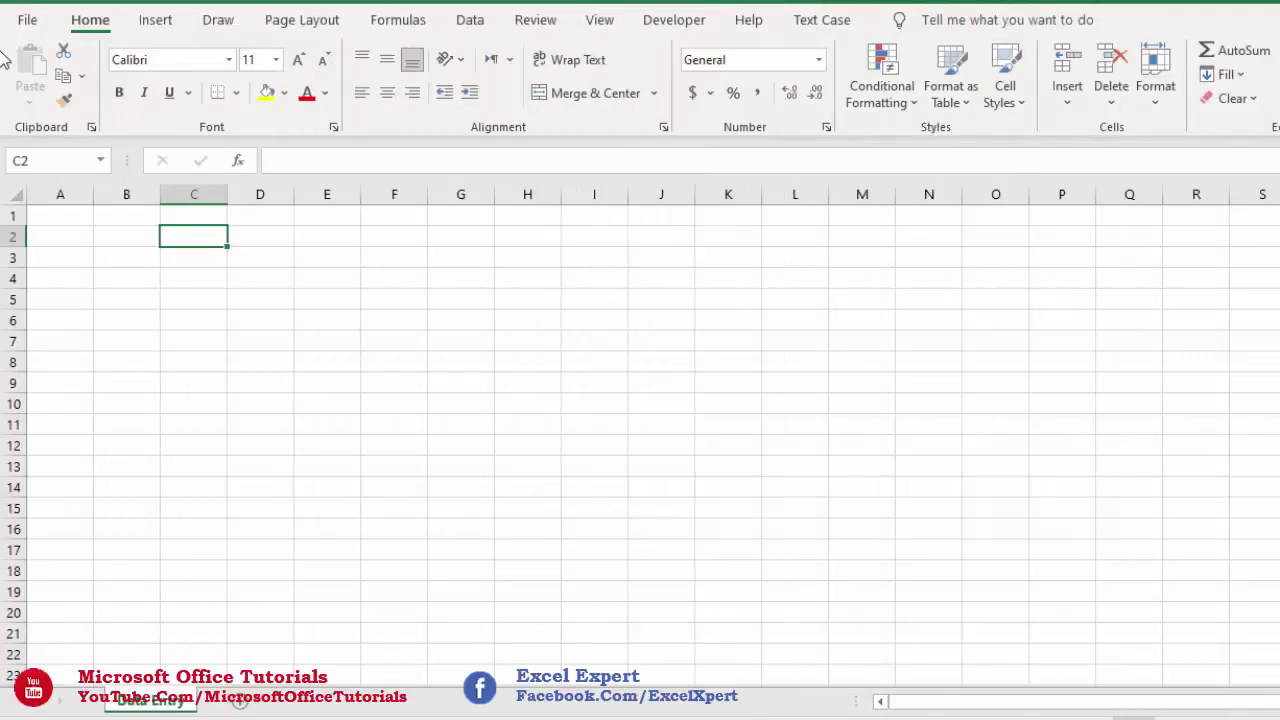
# - Type the headings Serial No., Employee Name, DOJ, Gender, Qualification and Position across B2:G2
pyautogui.click(262, 254)
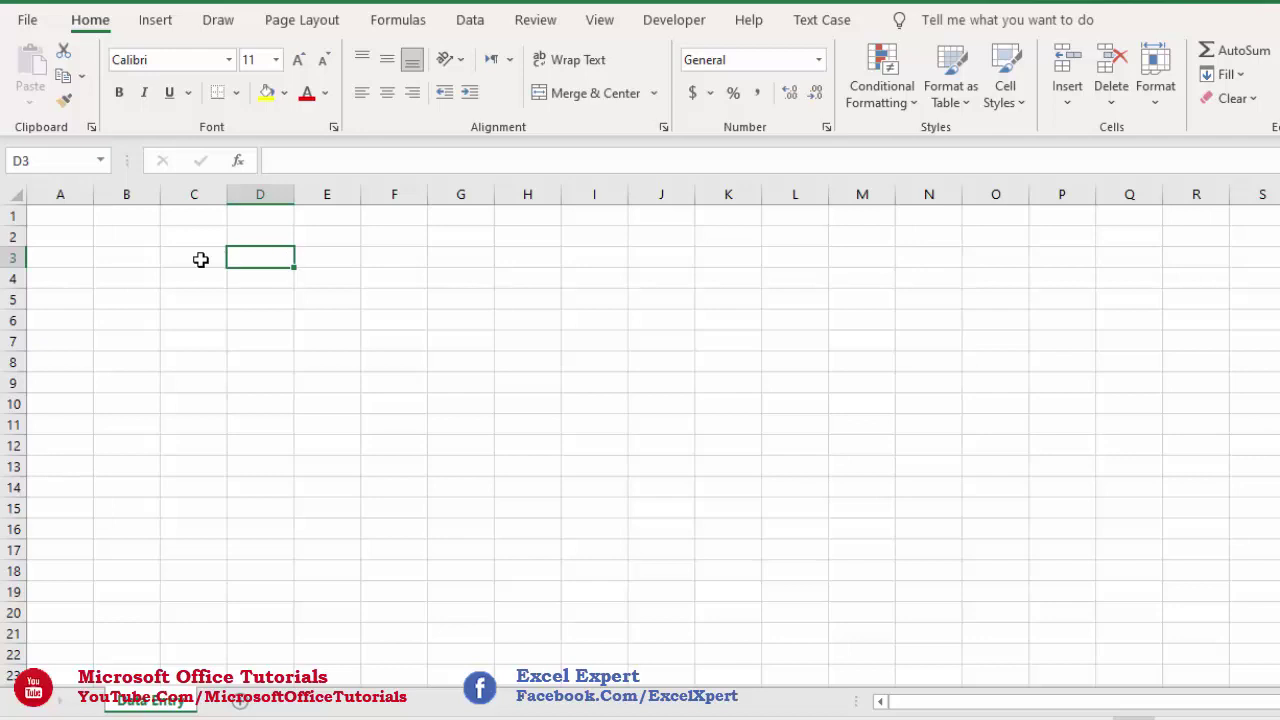
pyautogui.moveTo(165, 241); pyautogui.dragTo(305, 240)
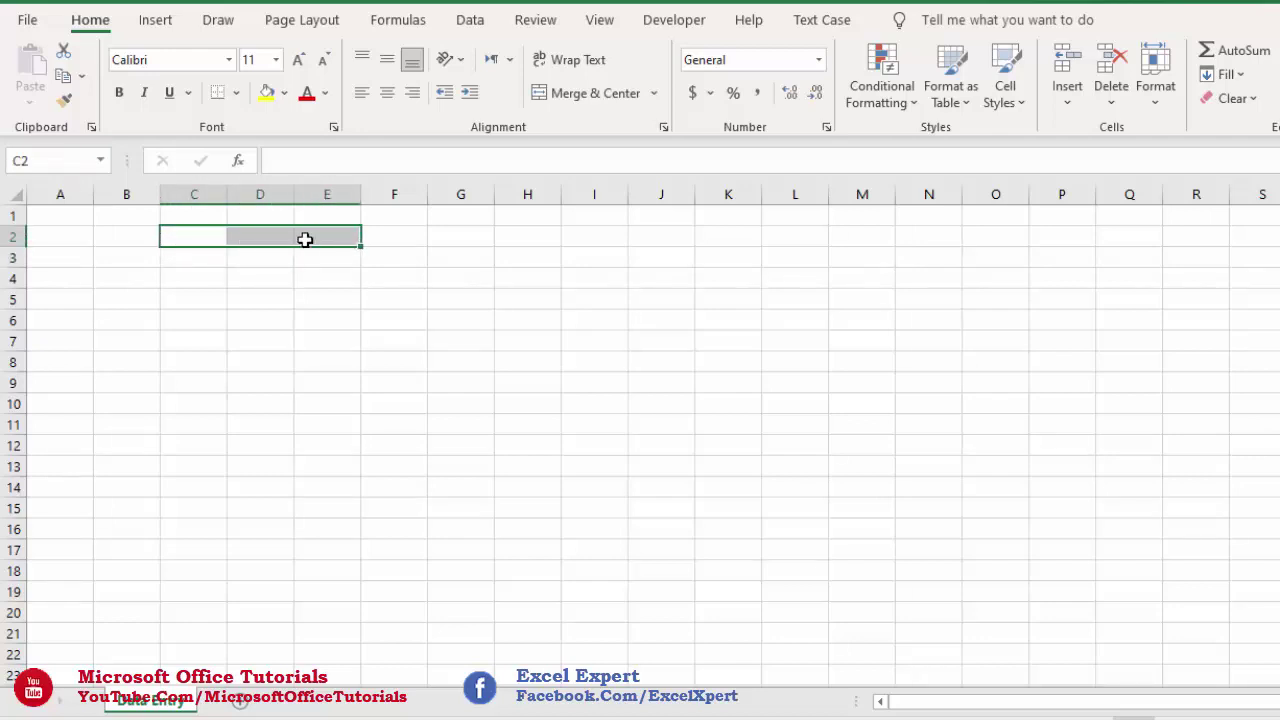
pyautogui.click(255, 250)
pyautogui.click(194, 245)
pyautogui.click(134, 240)
pyautogui.write('Serial No.')
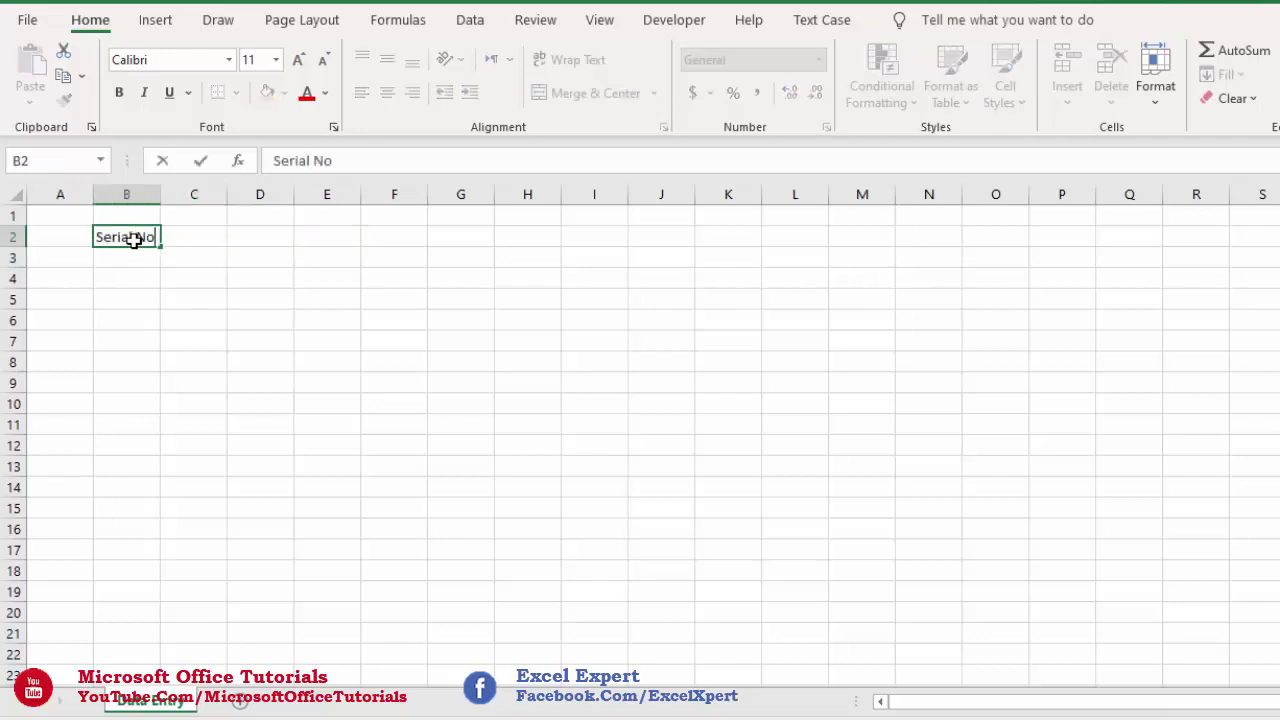
pyautogui.press('Tab')
pyautogui.write('Employee Name')
pyautogui.press('Tab')
pyautogui.write('DOJ')
pyautogui.press('Tab')
pyautogui.write('Gender')
pyautogui.press('Tab')
pyautogui.write('Qualification')
pyautogui.press('Tab')
pyautogui.write('Position')
# - Continue with Basic Salary, Housing Allowance, Travel Allowance, Total Salary, Tax and Net Salary in H2:M2
pyautogui.press('Tab')
pyautogui.write('Basic Salary')
pyautogui.press('Tab')
pyautogui.write('Housing Allowance')
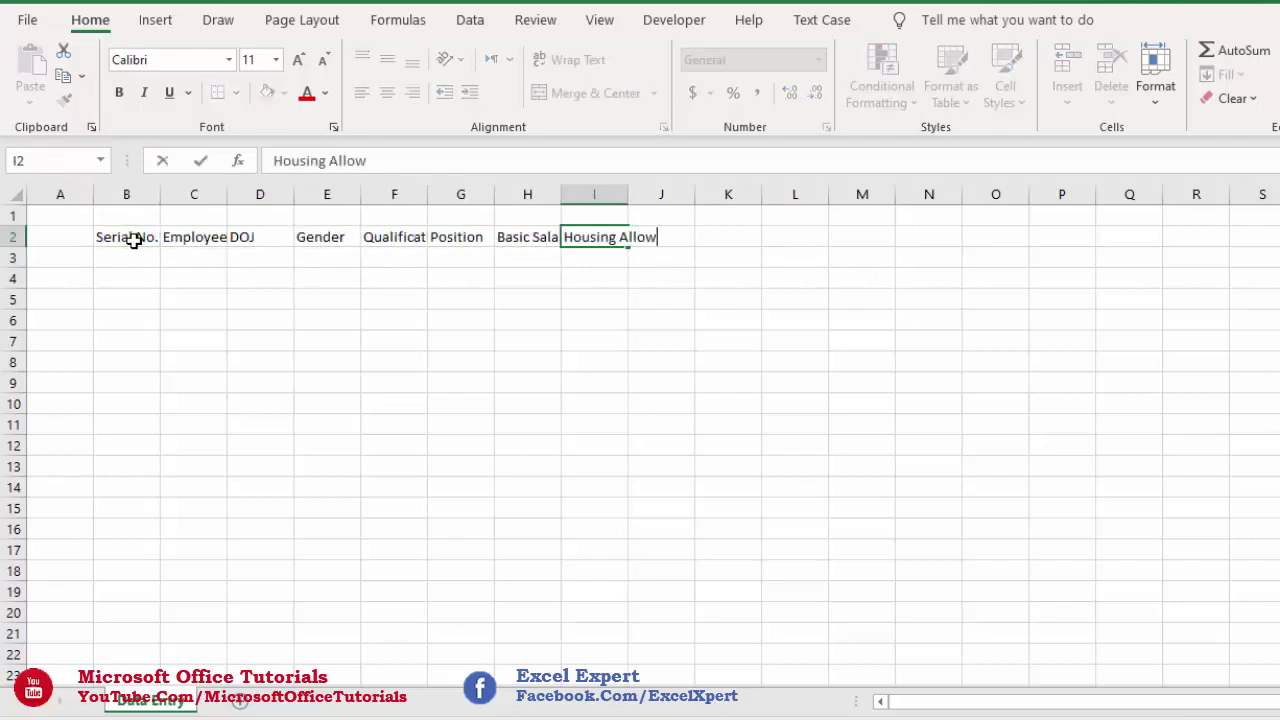
pyautogui.press('Tab')
pyautogui.write('Travel Allowance')
pyautogui.press('Tab')
pyautogui.write('Total SALary')
pyautogui.press('Tab')
pyautogui.write('Tax')
pyautogui.press('Tab')
pyautogui.write('Net Salary')
# - Select the whole sheet and autofit every column to its heading width
pyautogui.click(12, 194)
pyautogui.doubleClick(94, 194)
pyautogui.moveTo(129, 235); pyautogui.dragTo(518, 256)
pyautogui.click(463, 311)
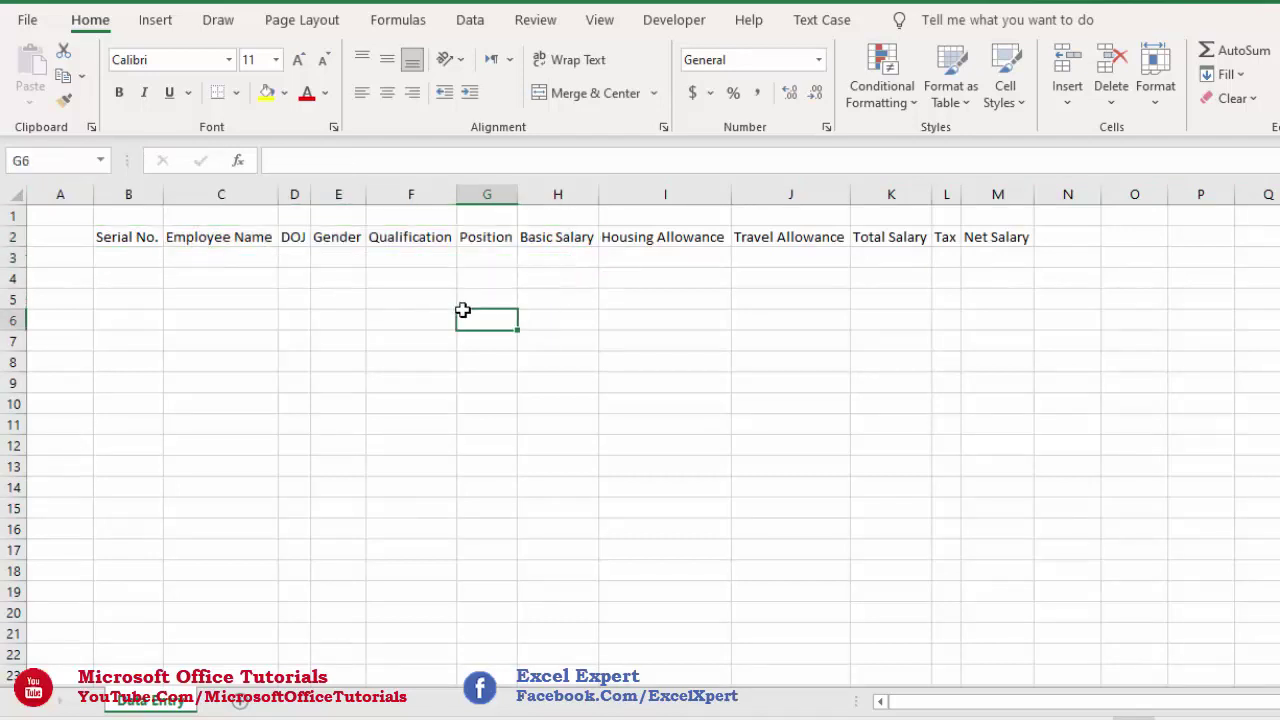
pyautogui.click(349, 237)
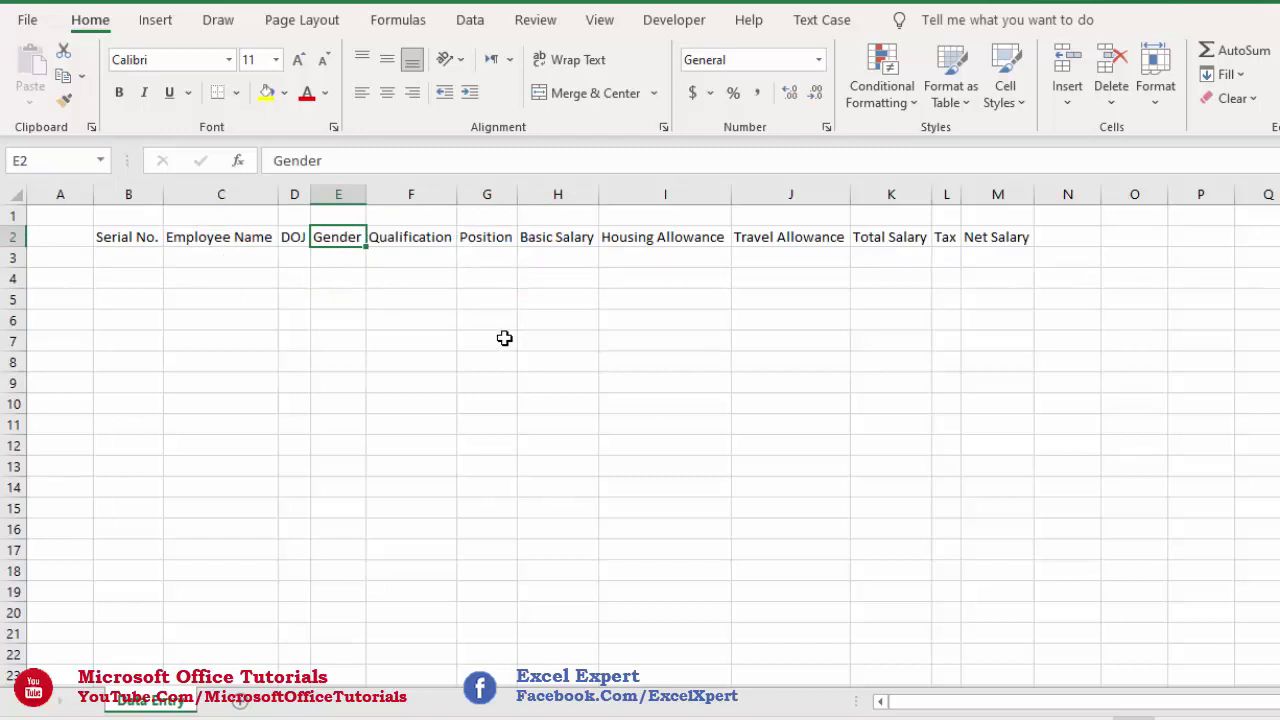
# - Convert B2:M2 into a table (Table5) with 'My table has headers' ticked
pyautogui.hotkey('ctrl', 't')
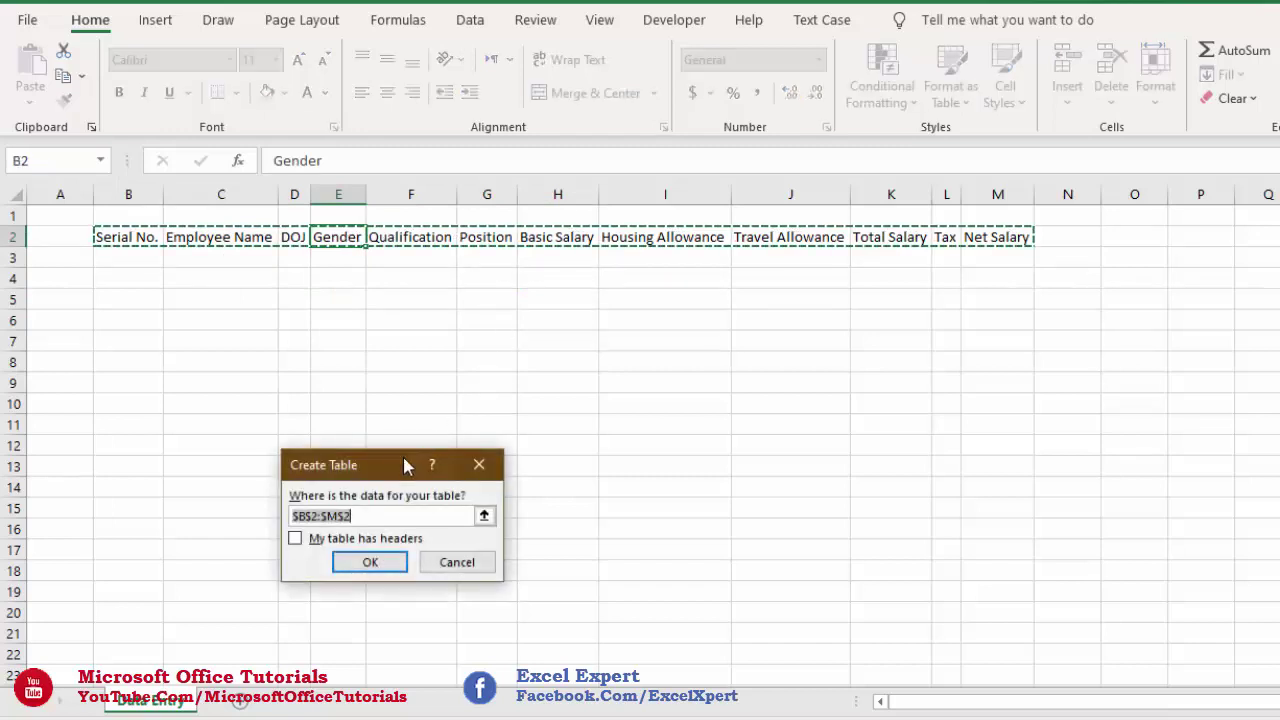
pyautogui.moveTo(392, 468); pyautogui.dragTo(314, 306)
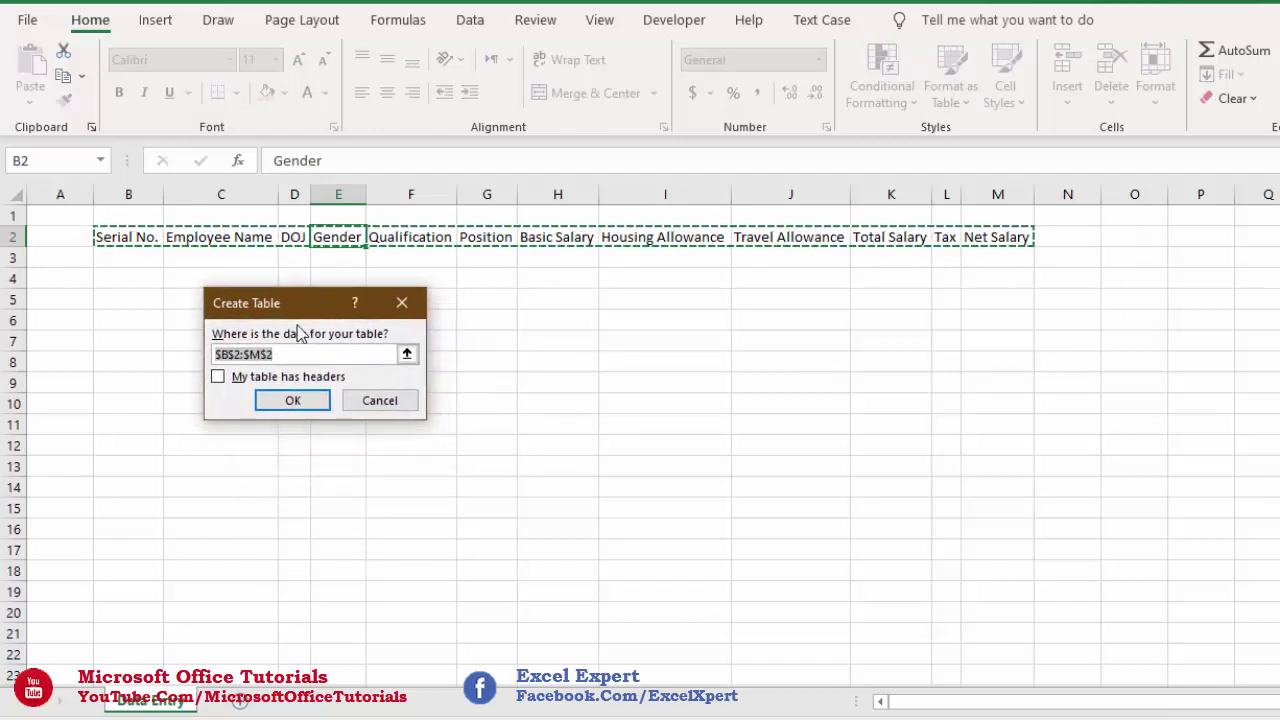
pyautogui.click(218, 377)
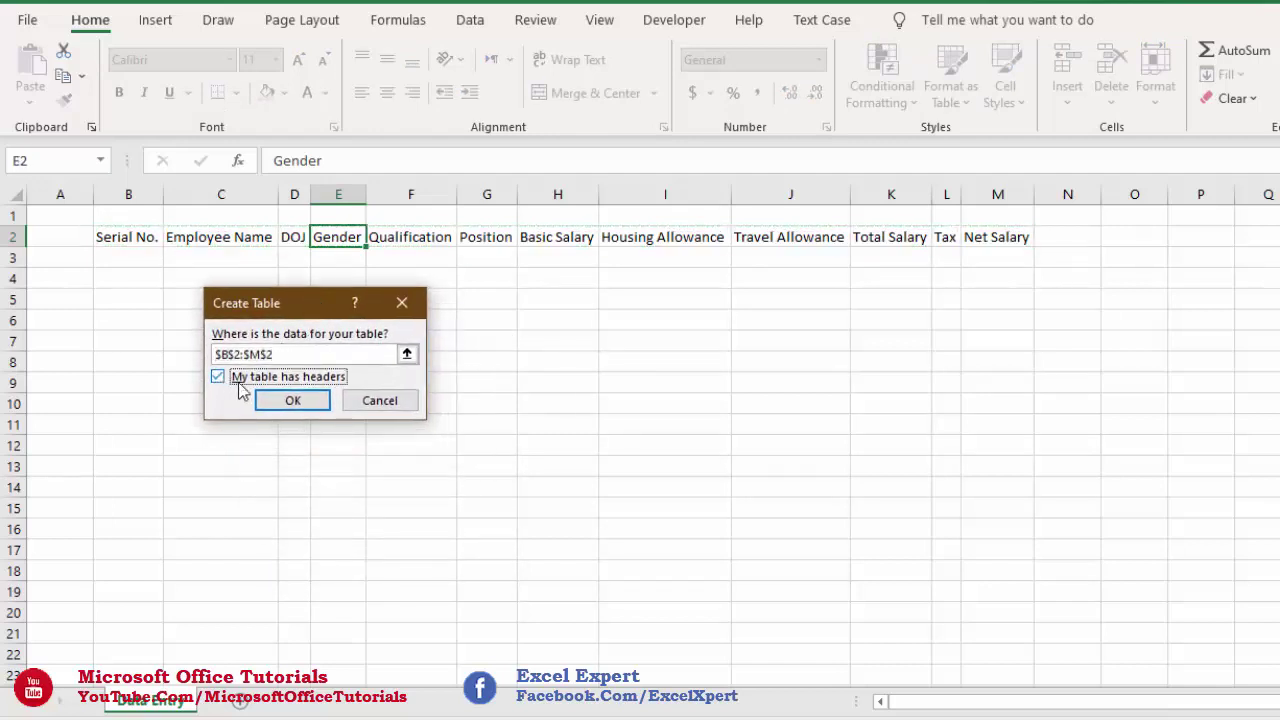
pyautogui.click(285, 402)
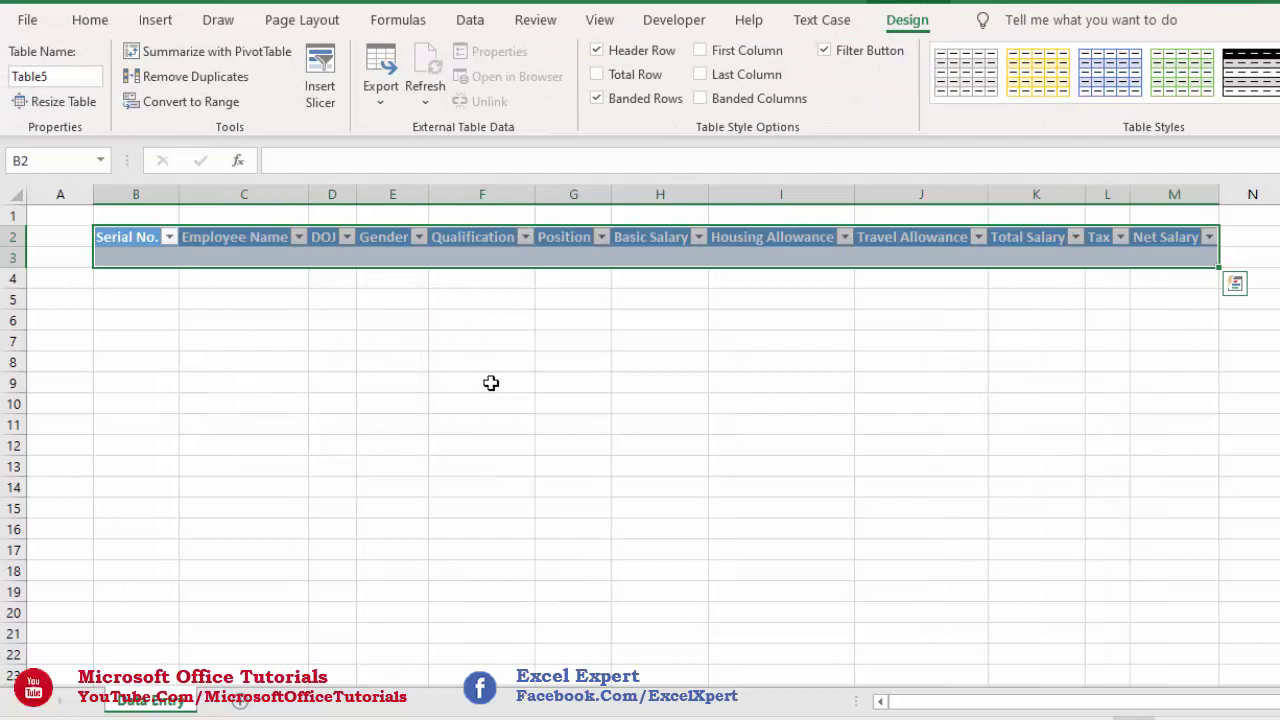
pyautogui.click(501, 388)
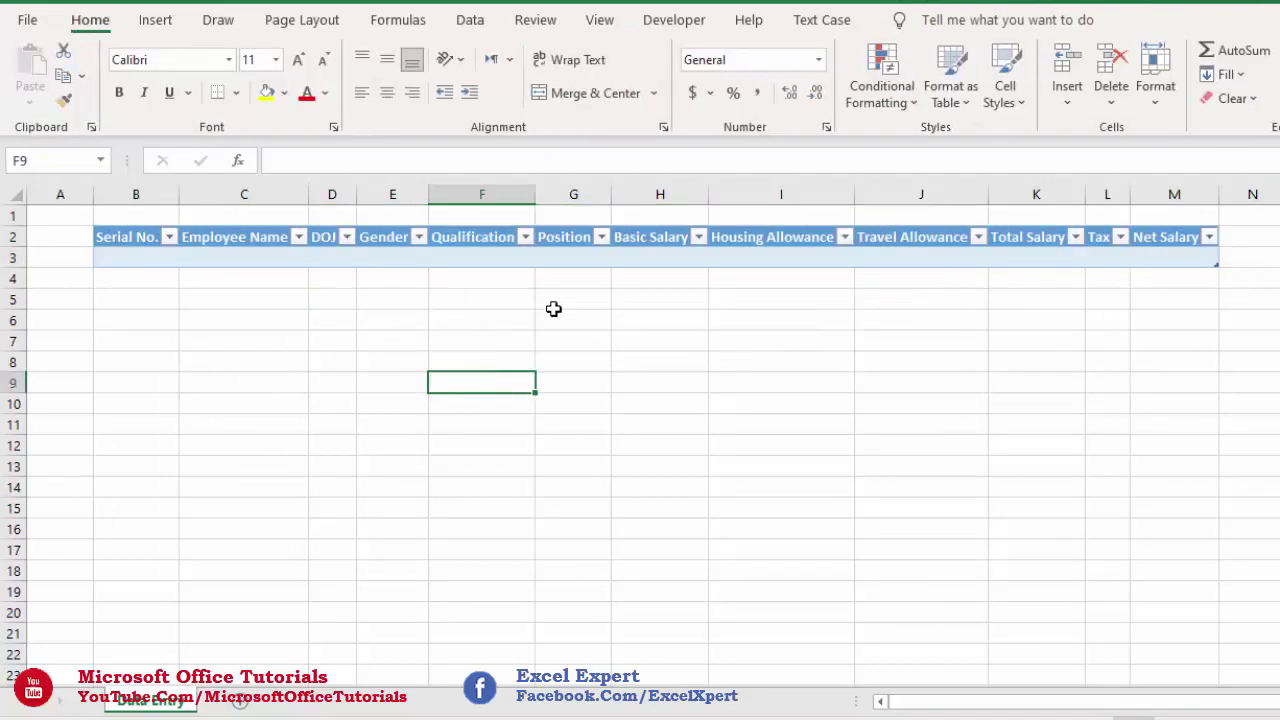
# - Enter the Total Salary formula in K3 adding Basic Salary, Housing Allowance and Travel Allowance
pyautogui.click(1011, 260)
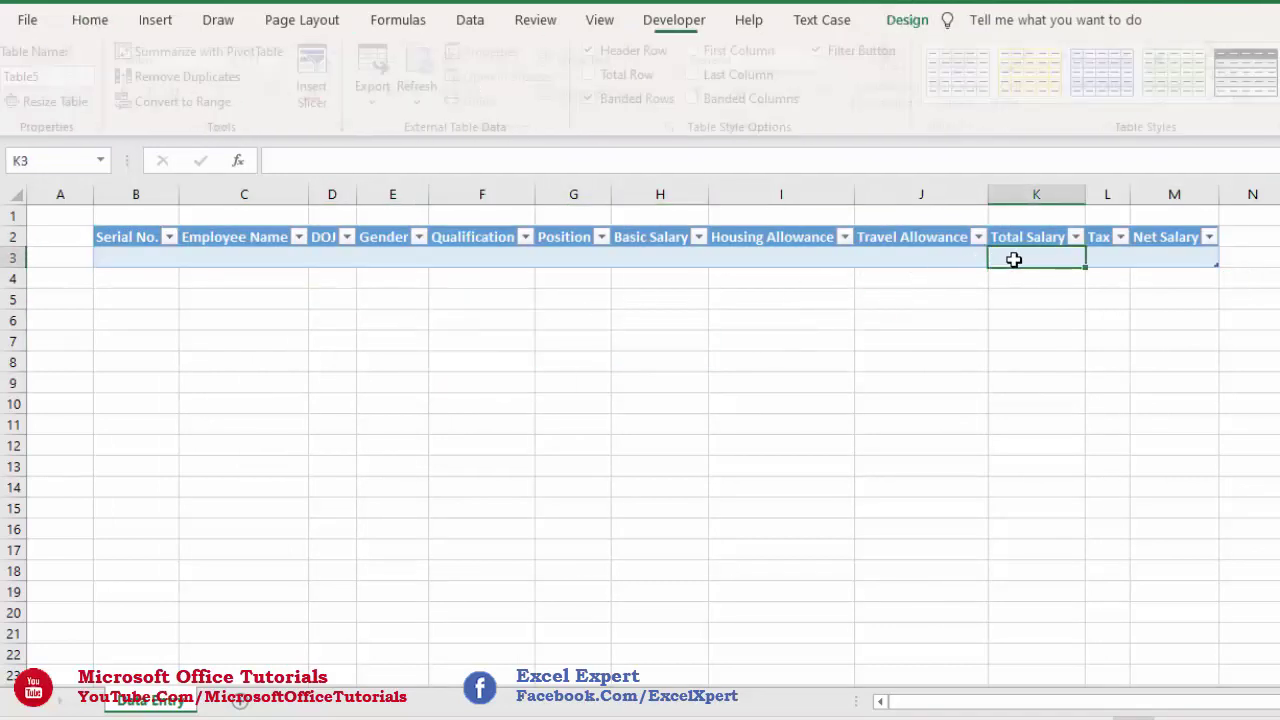
pyautogui.write('=')
pyautogui.press('Left')
pyautogui.press('Left')
pyautogui.press('Left')
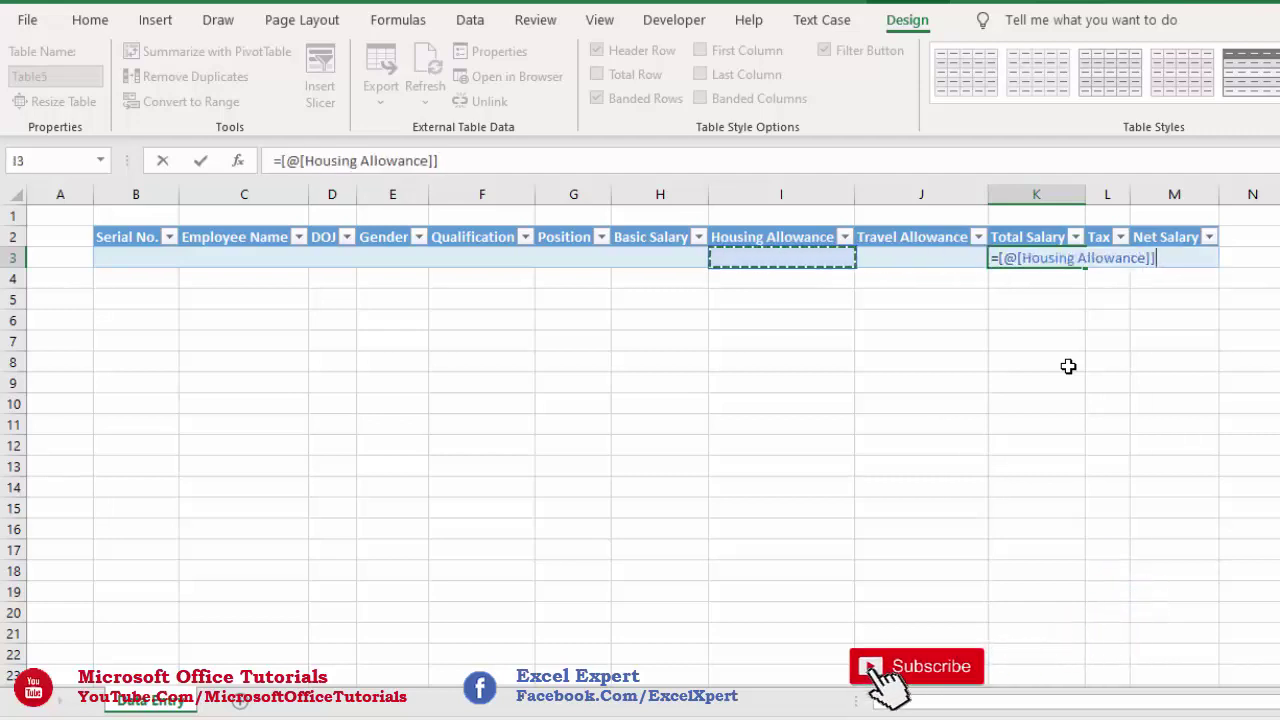
pyautogui.write('+')
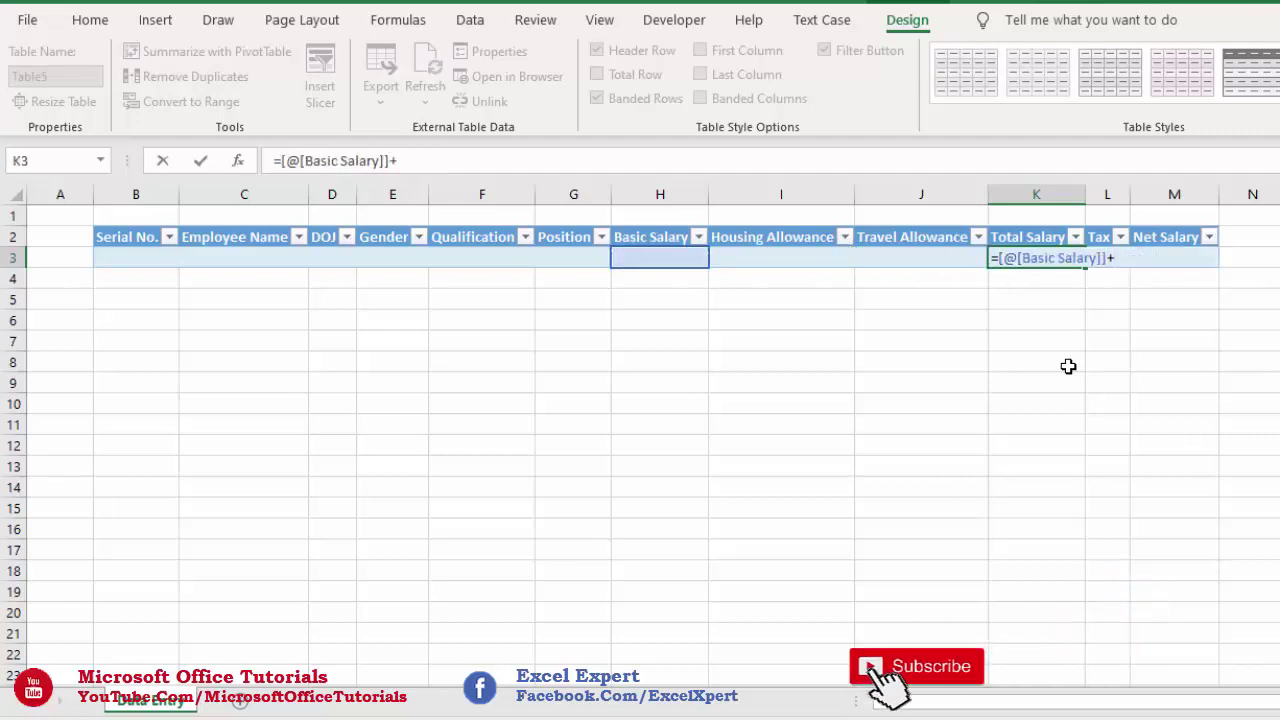
pyautogui.press('Left')
pyautogui.press('Left')
pyautogui.write('+')
pyautogui.press('Left')
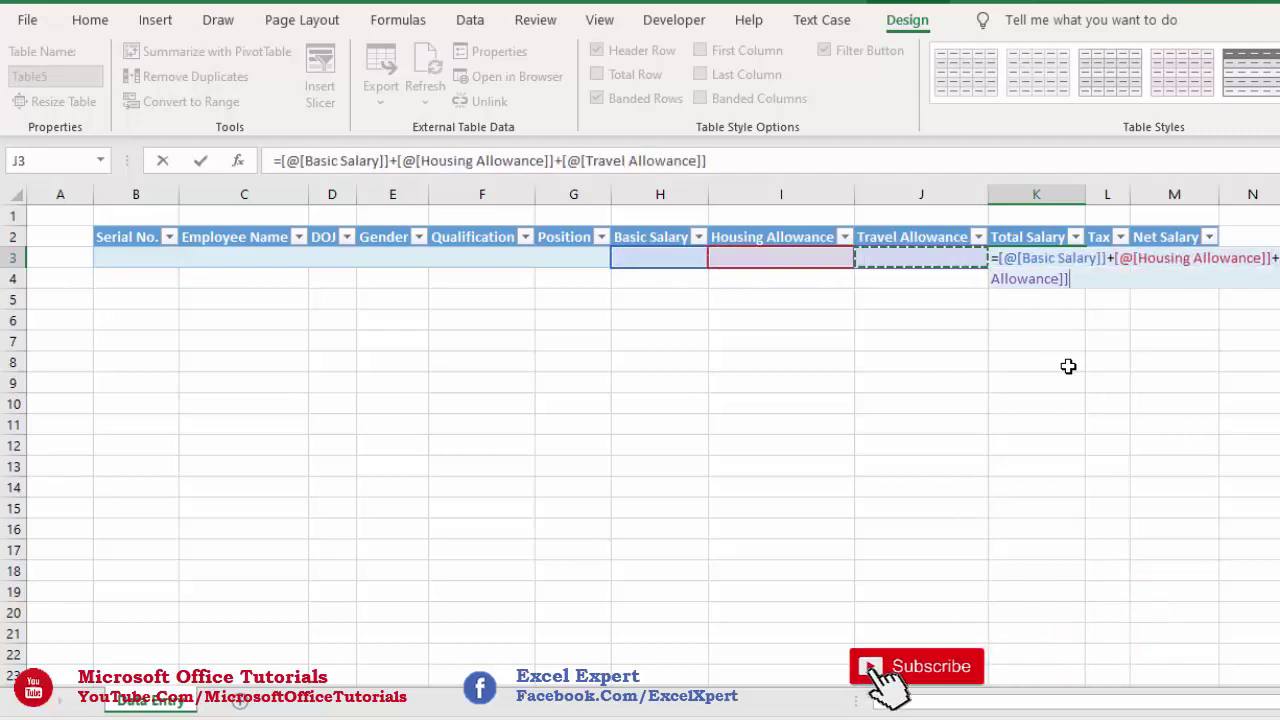
pyautogui.press('Return')
# - Enter the Tax formula in L3 as Total Salary times 5
pyautogui.press('Up')
pyautogui.press('Right')
pyautogui.write('=')
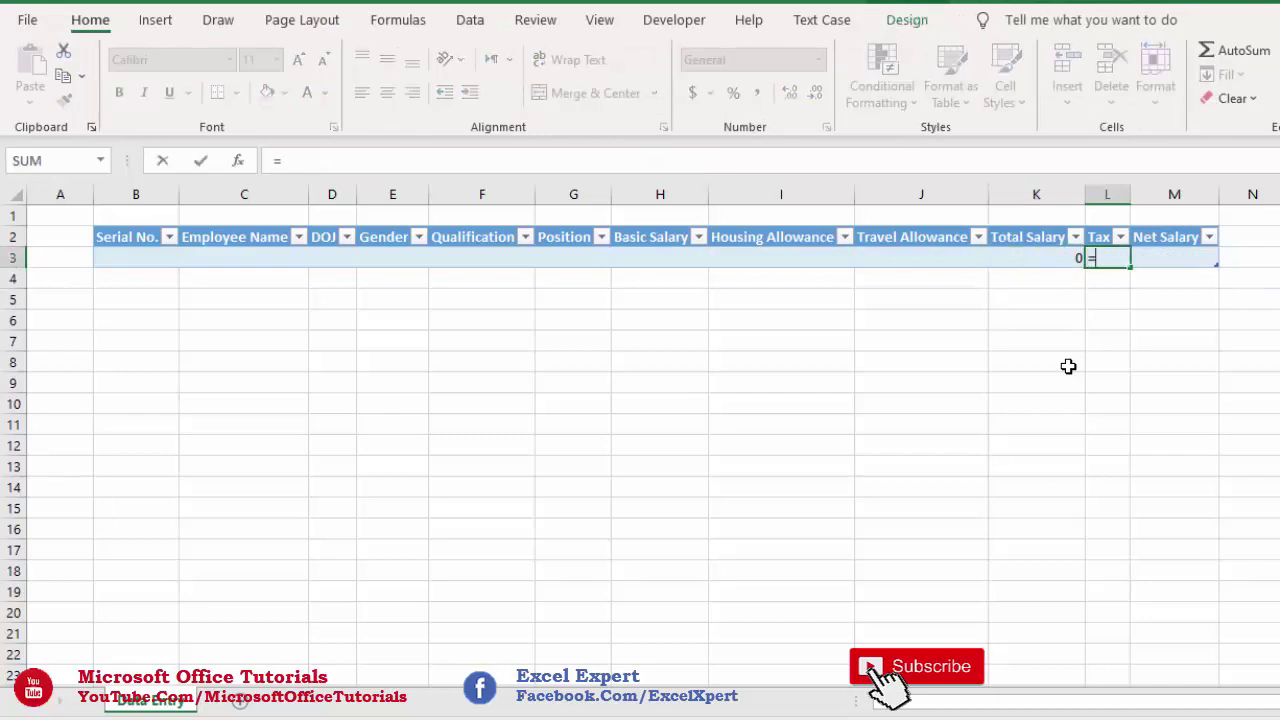
pyautogui.press('Left')
pyautogui.write('*5')
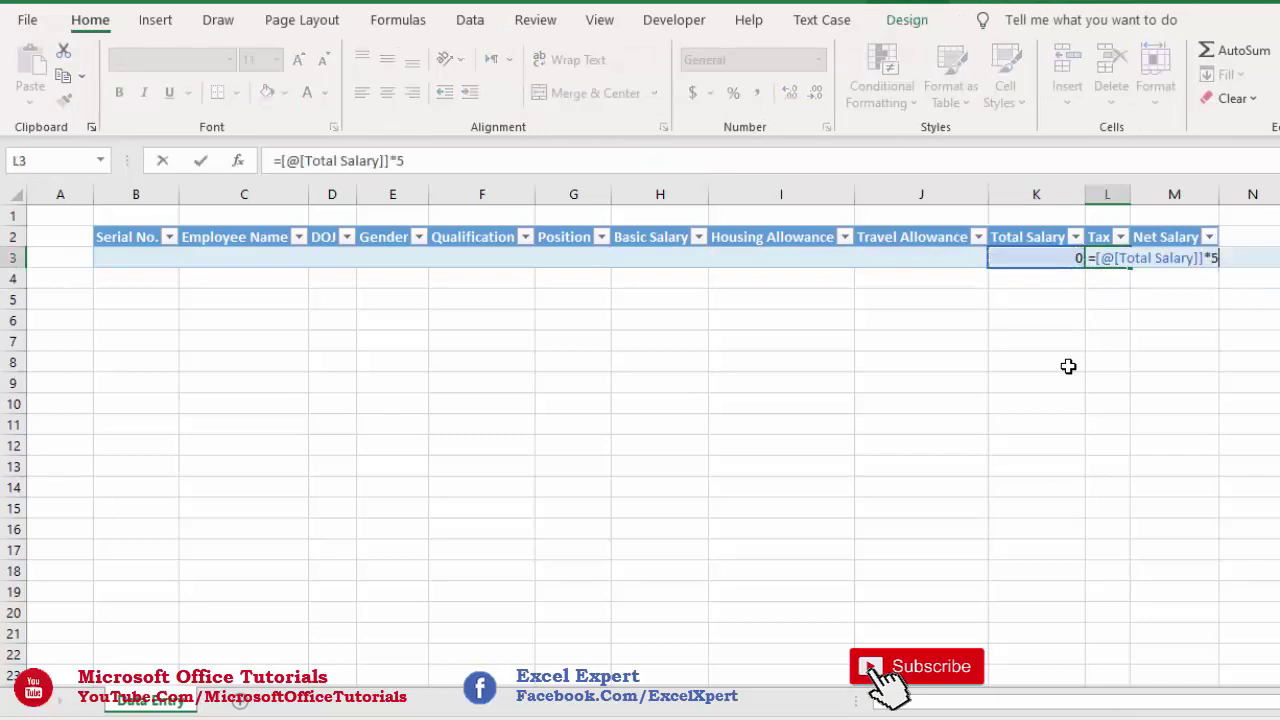
pyautogui.press('Return')
# - Enter the Net Salary formula in M3 as Total Salary minus Tax
pyautogui.press('Up')
pyautogui.press('Right')
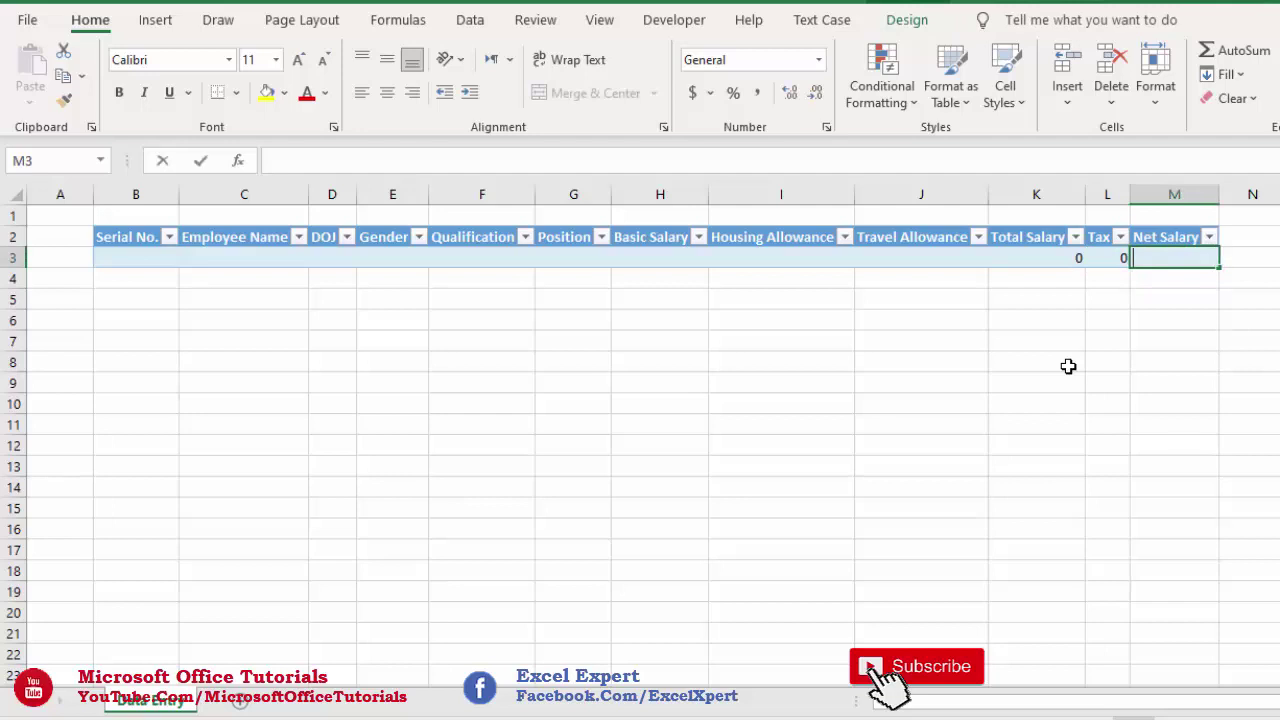
pyautogui.write('=')
pyautogui.press('Left')
pyautogui.press('Left')
pyautogui.write('+')
pyautogui.press('Left')
pyautogui.press('Return')
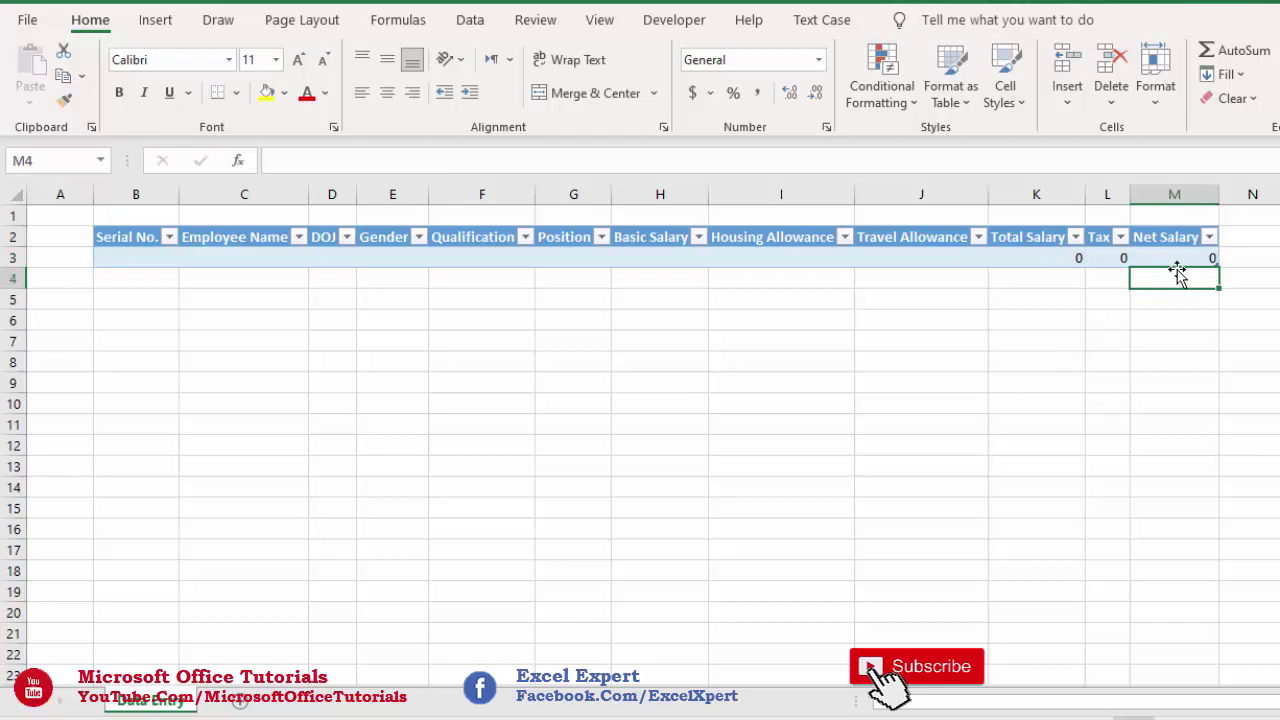
# - Apply Comma Style accounting format to K3:M3
pyautogui.moveTo(1171, 258); pyautogui.dragTo(1054, 260)
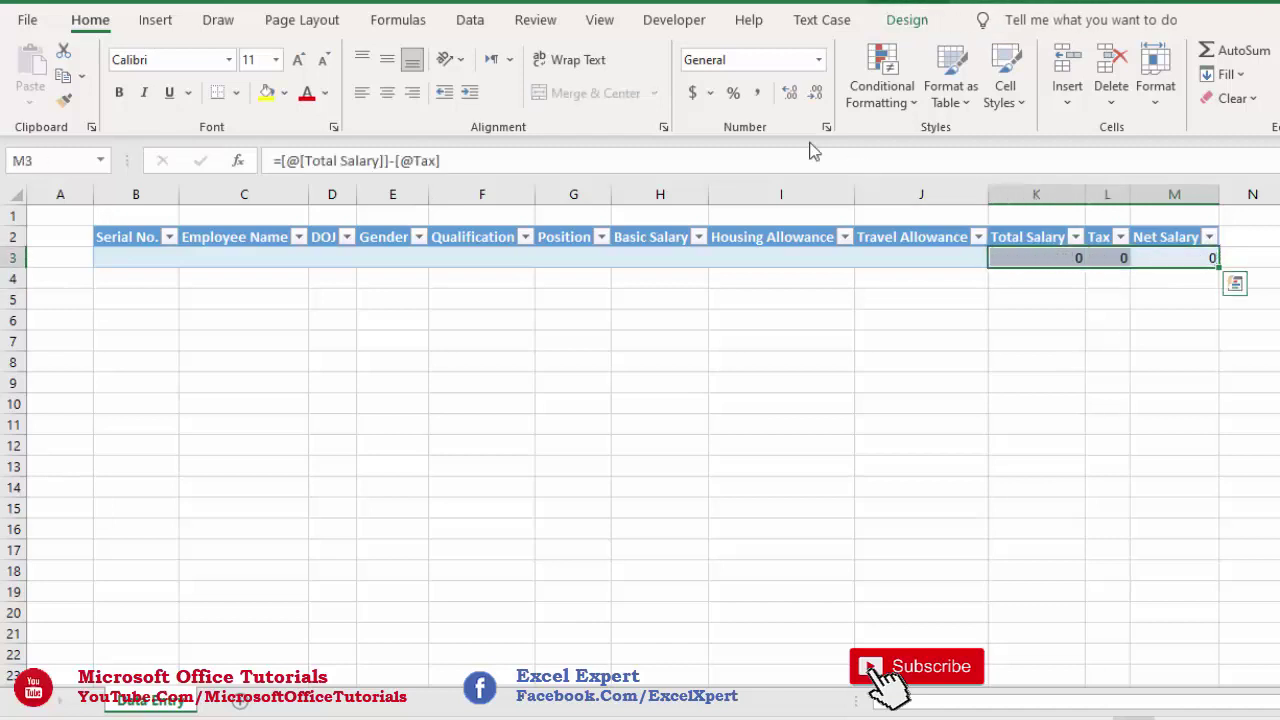
pyautogui.click(764, 94)
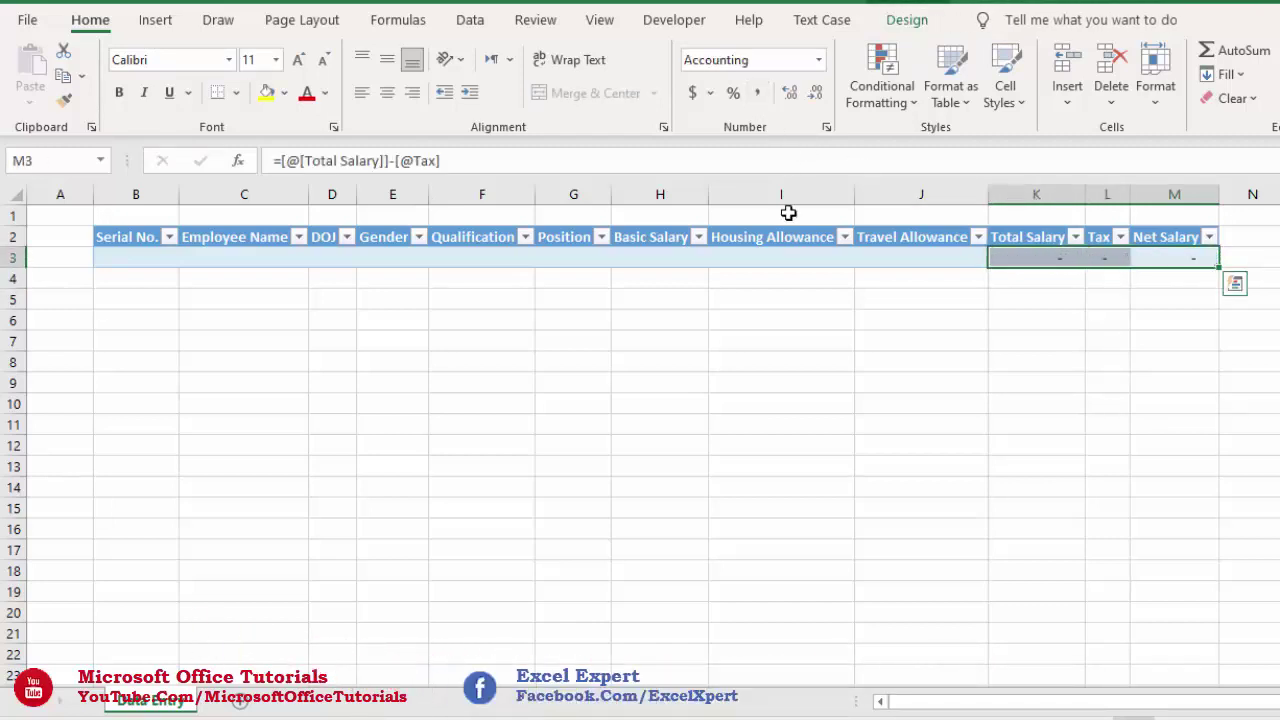
pyautogui.click(751, 296)
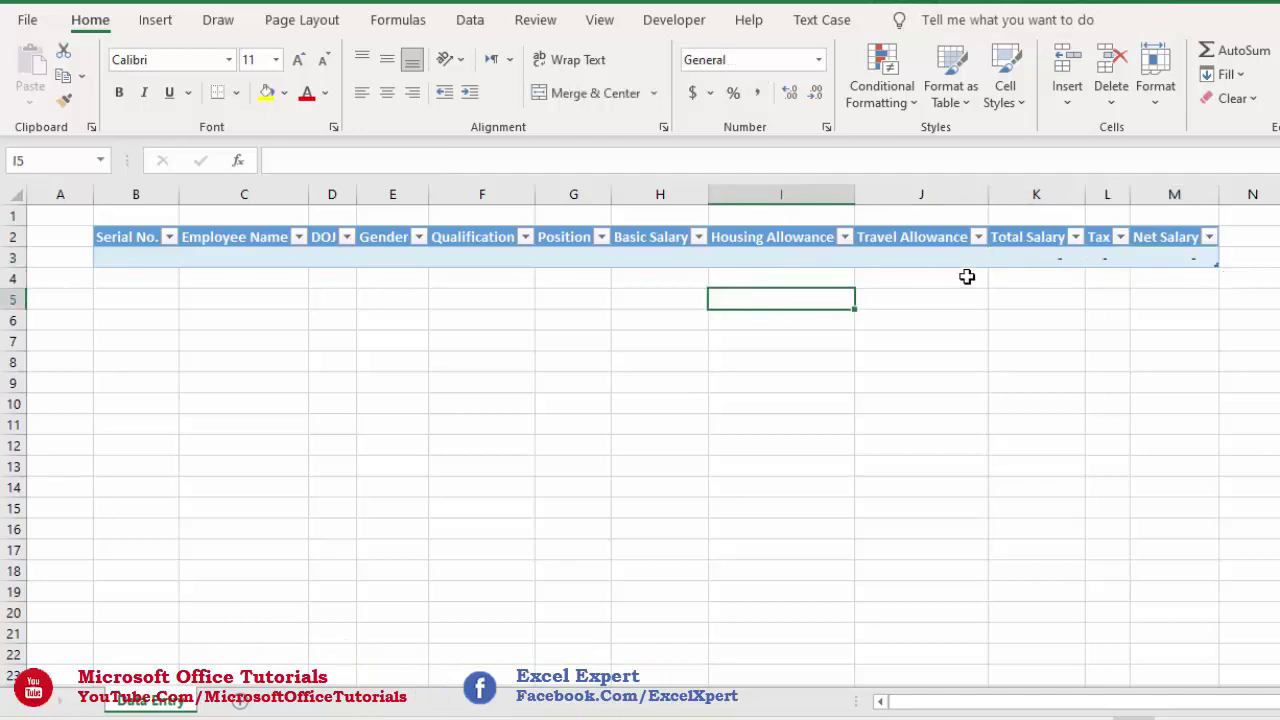
pyautogui.click(470, 321)
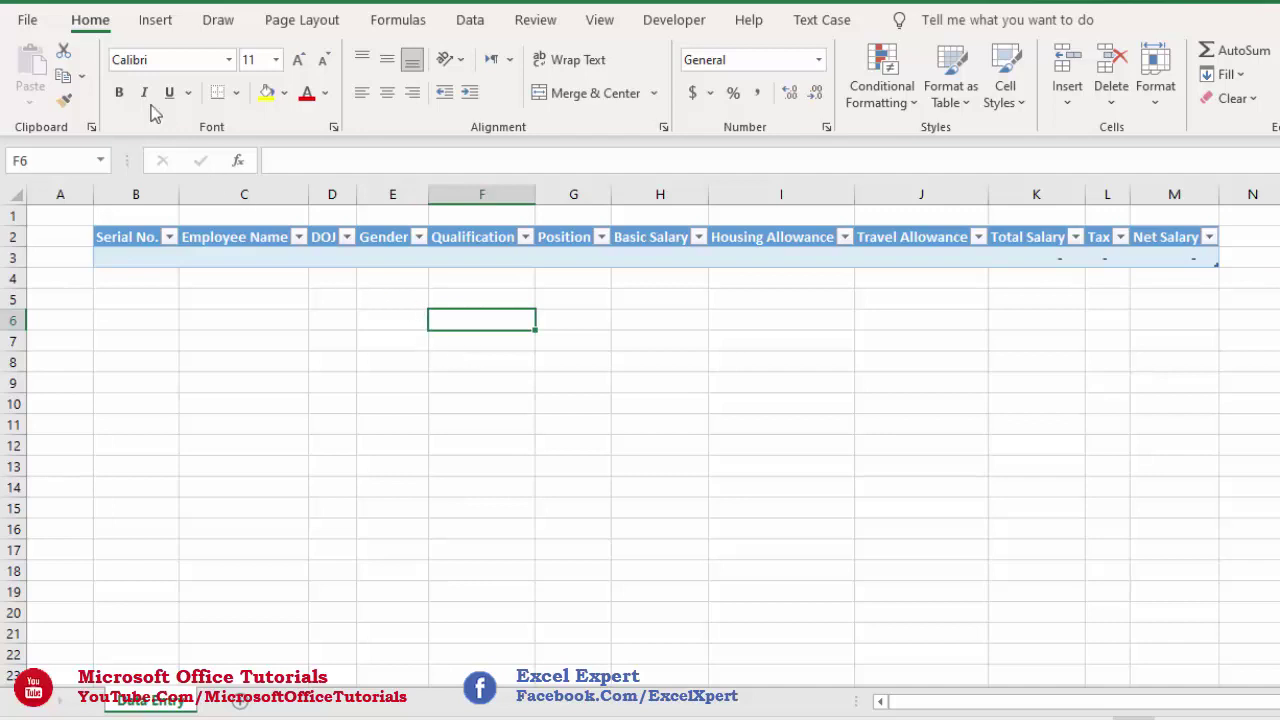
# - In Excel Options, add Form... from Commands Not in the Ribbon to the Quick Access Toolbar
pyautogui.click(30, 22)
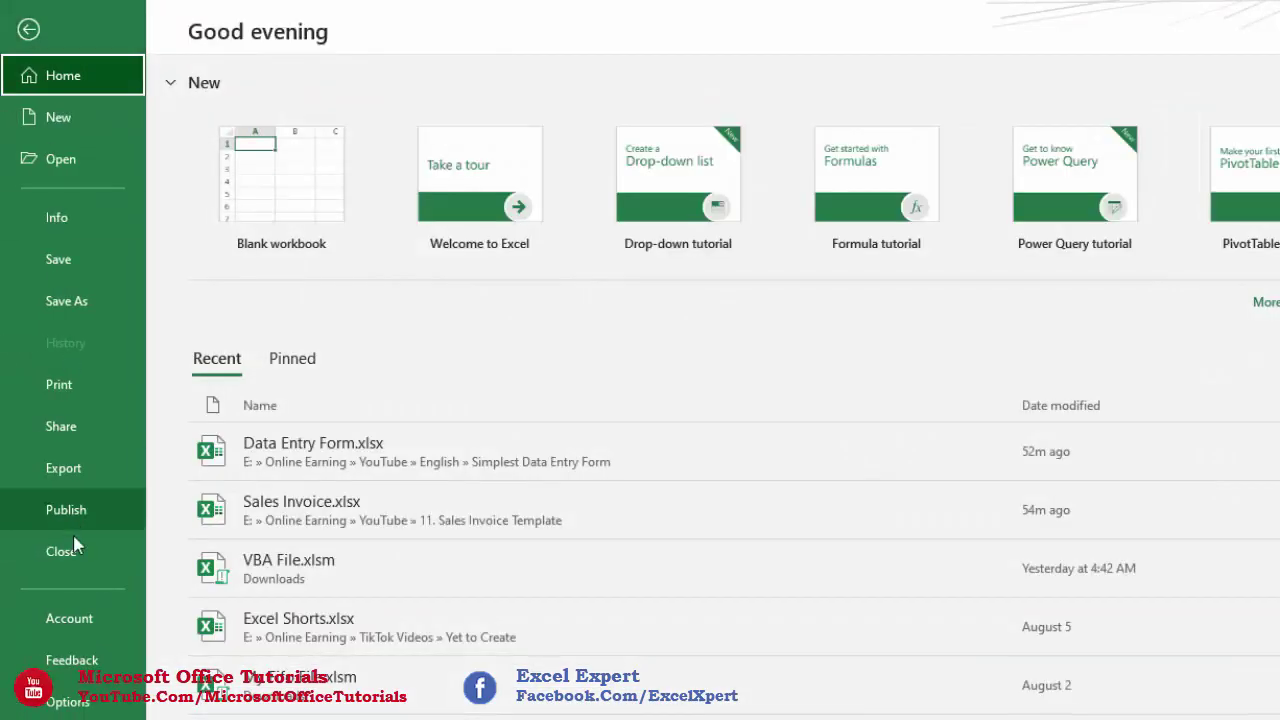
pyautogui.click(82, 701)
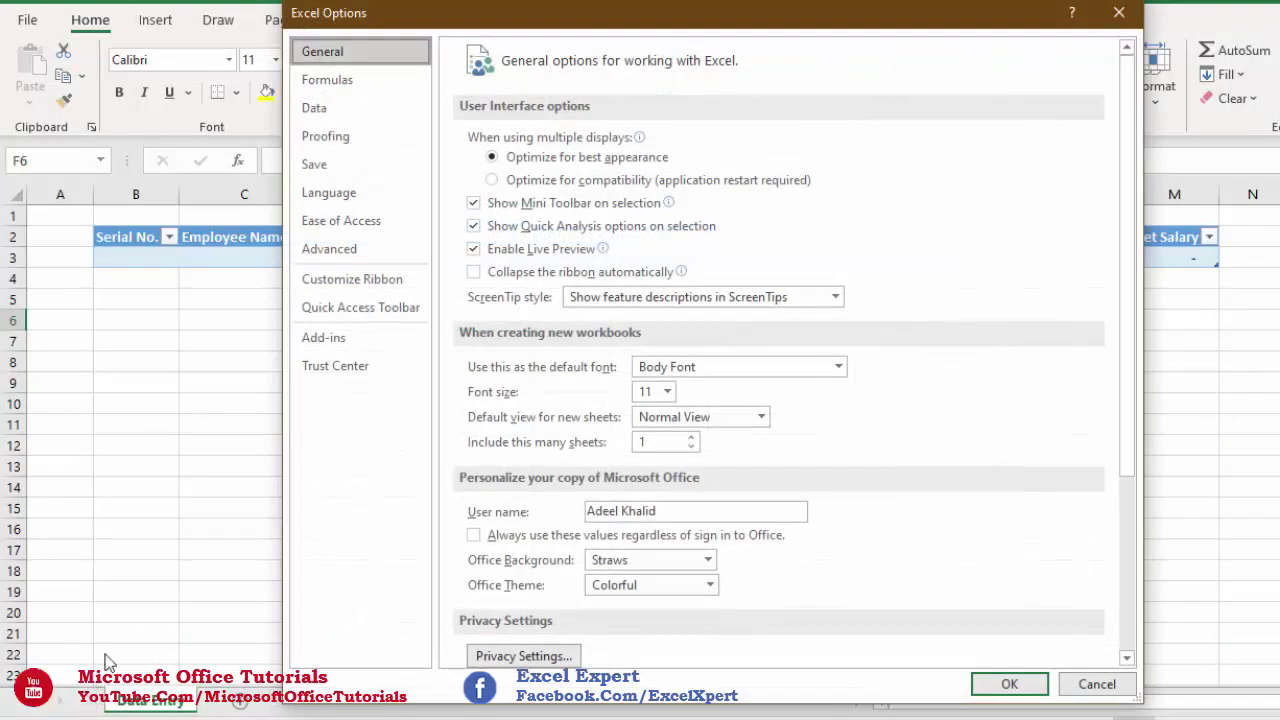
pyautogui.click(351, 309)
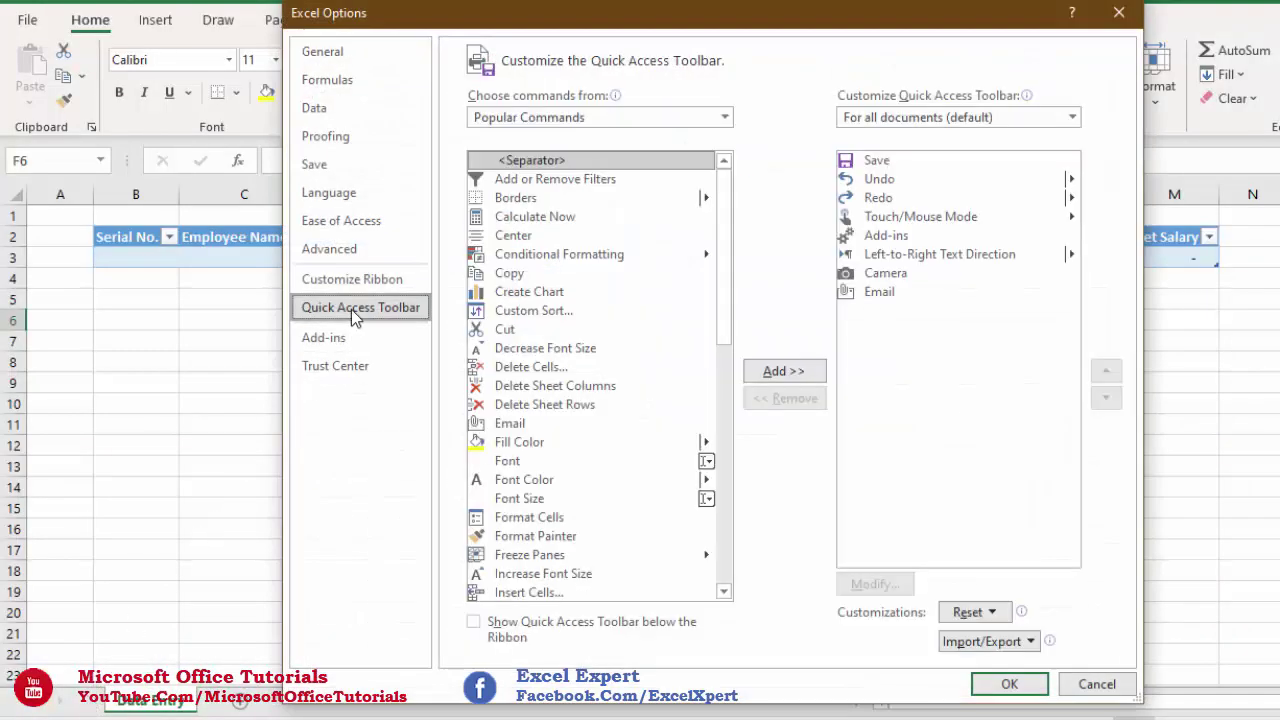
pyautogui.moveTo(600, 20); pyautogui.dragTo(399, 34)
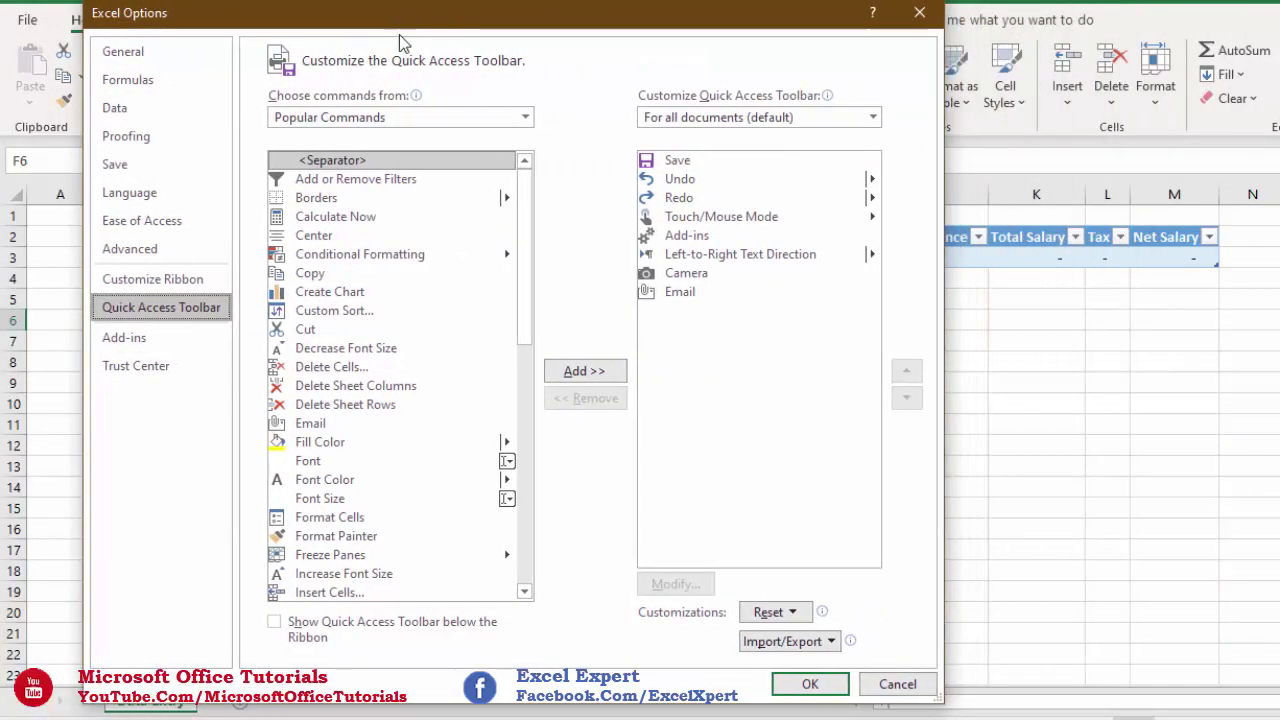
pyautogui.click(484, 118)
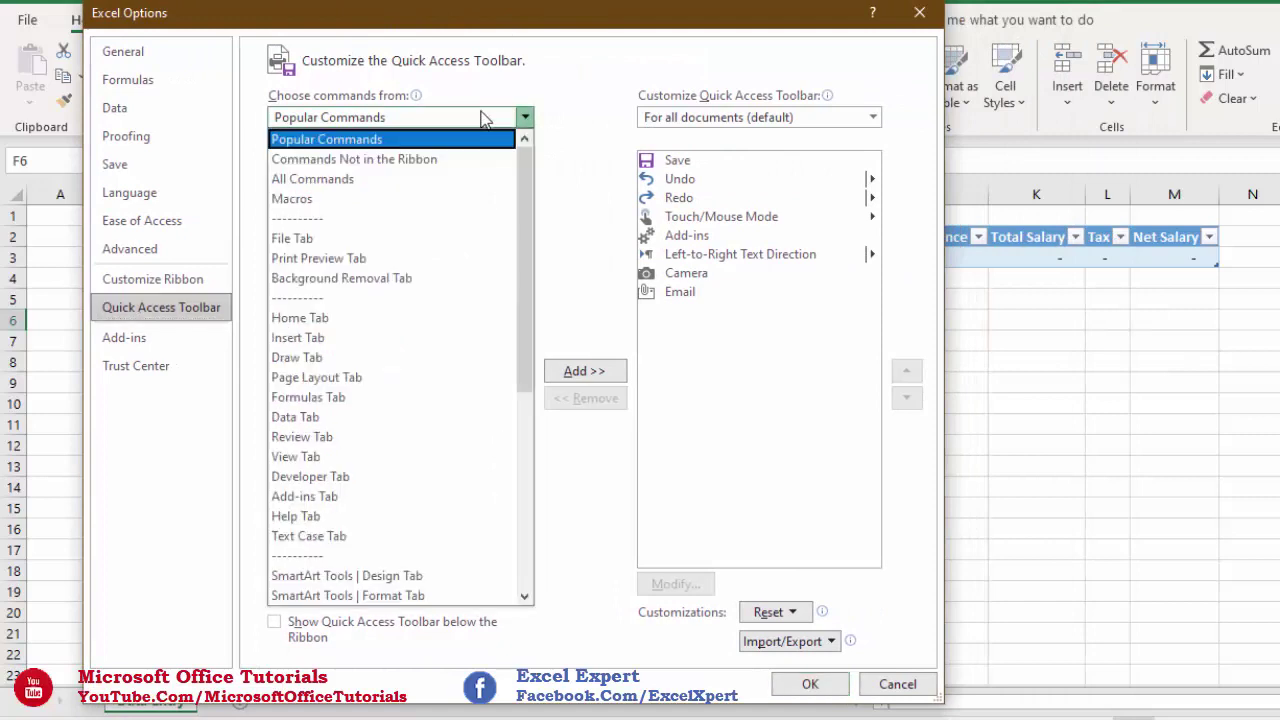
pyautogui.click(418, 162)
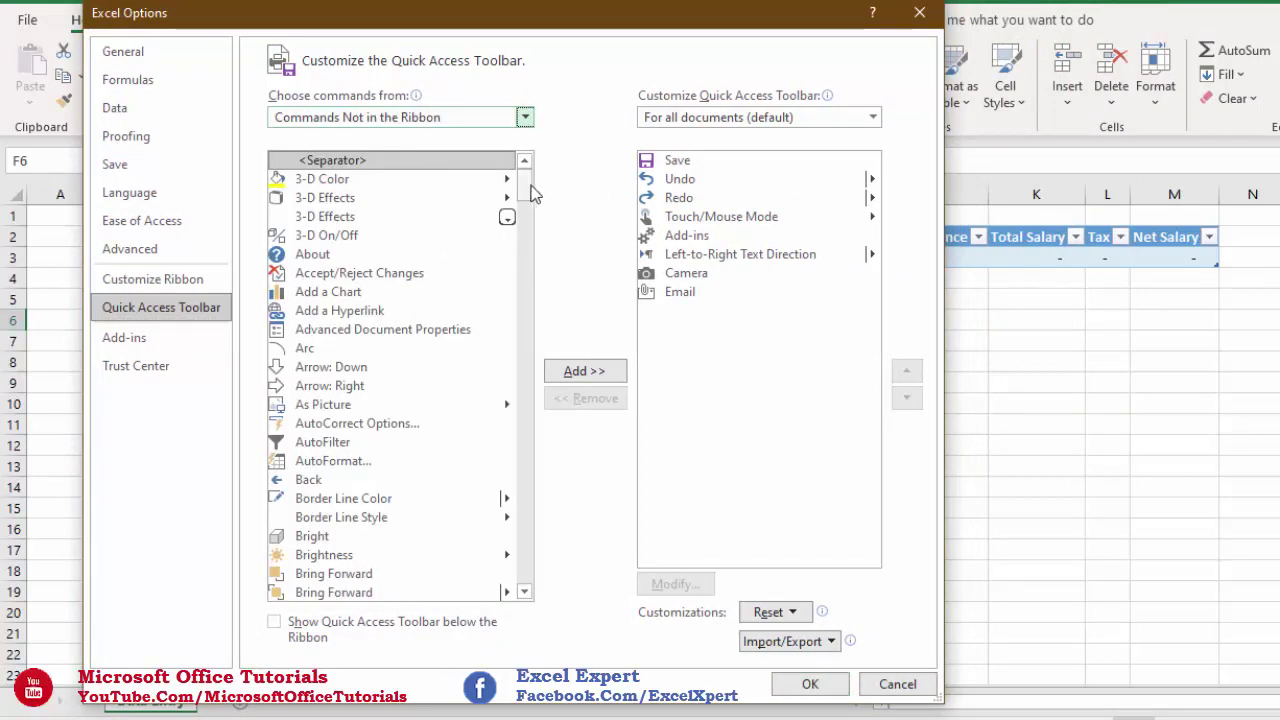
pyautogui.moveTo(531, 193); pyautogui.dragTo(524, 291)
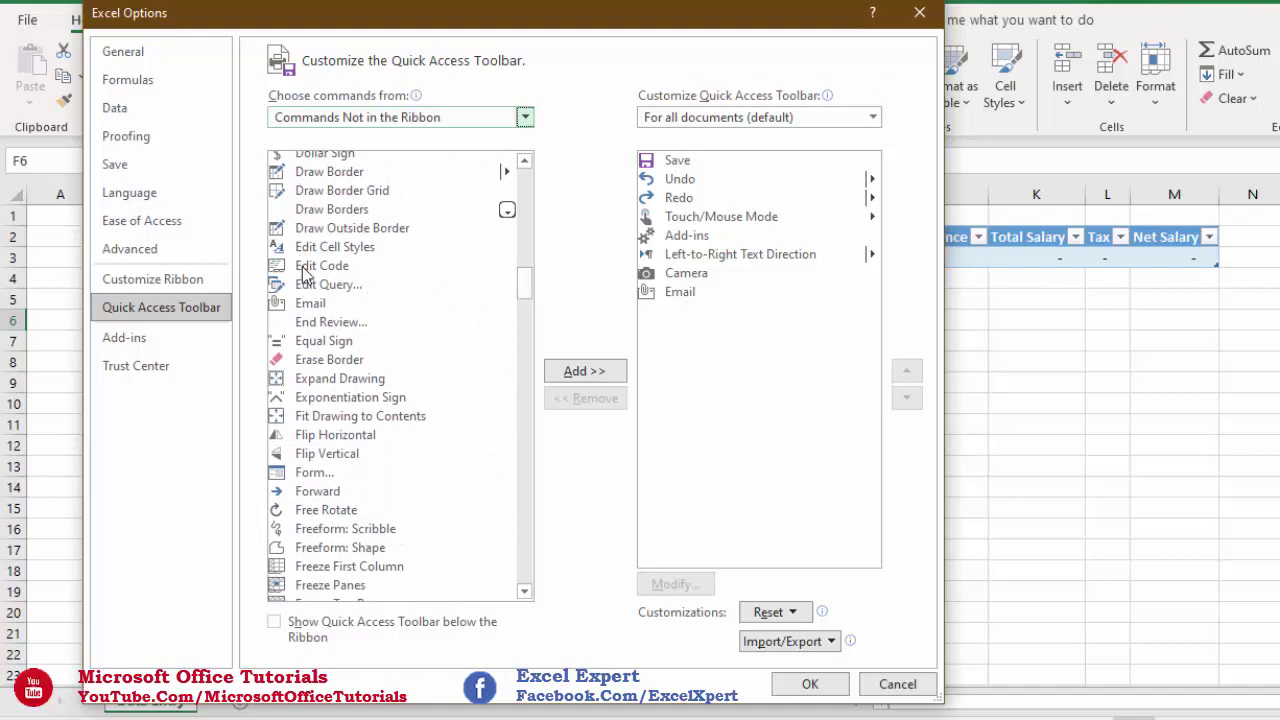
pyautogui.click(312, 476)
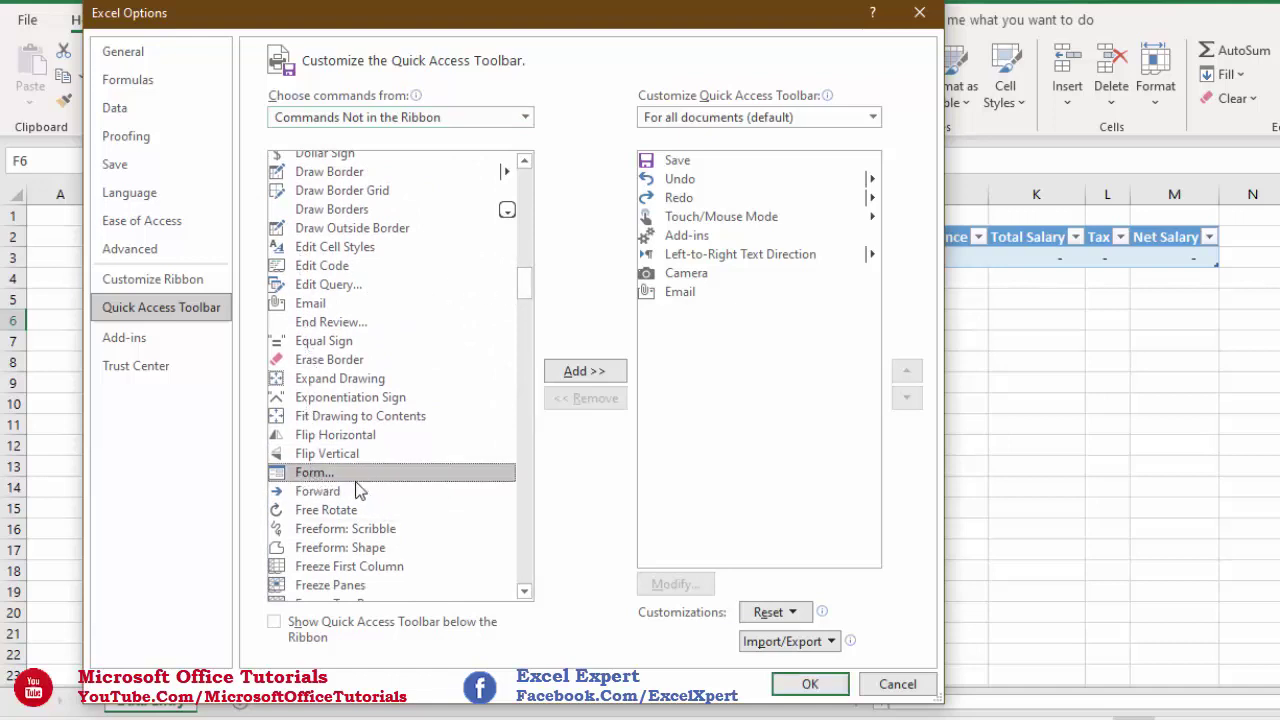
pyautogui.click(583, 374)
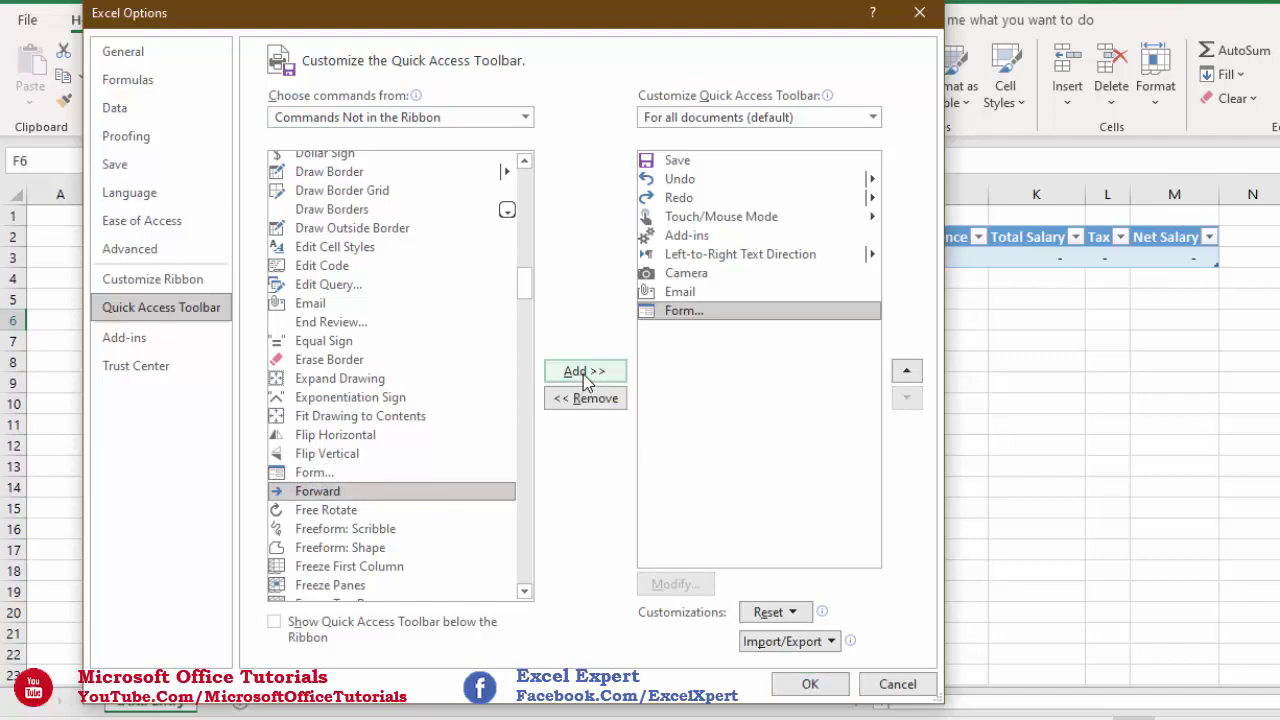
pyautogui.click(811, 683)
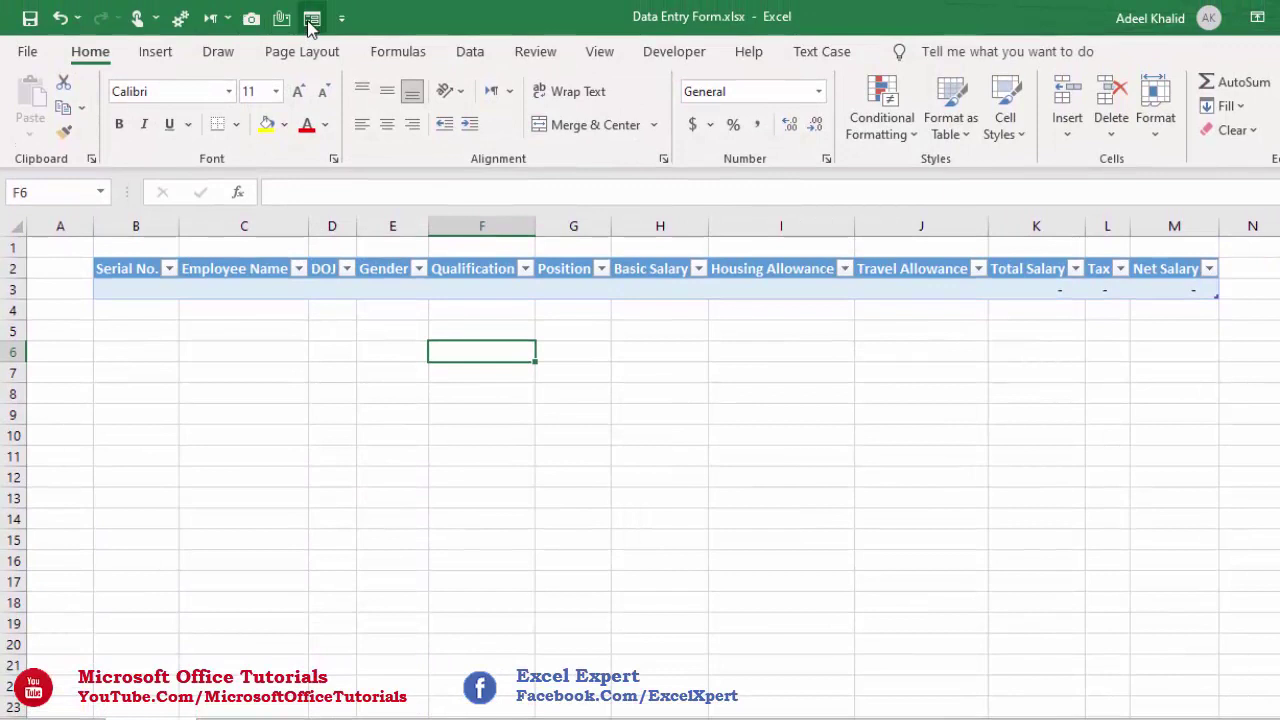
# - Open the Data Entry form from a salary table cell, reposition it, then close it
pyautogui.click(392, 393)
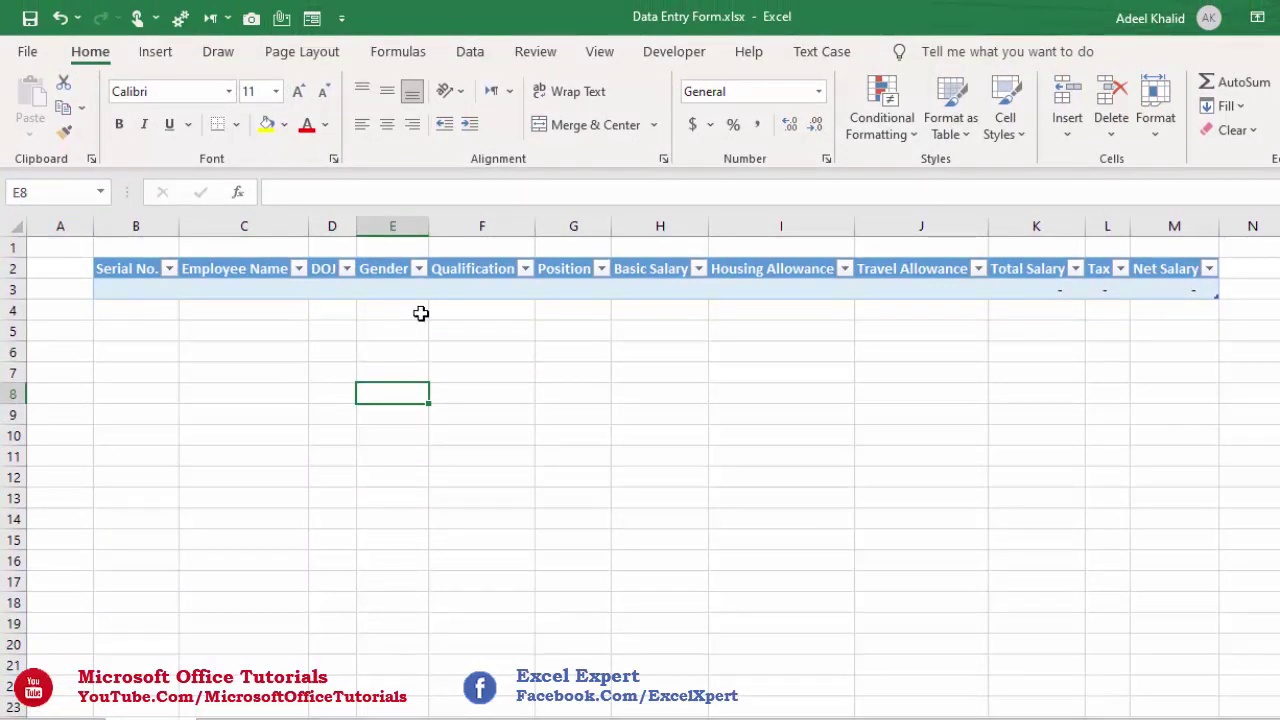
pyautogui.click(406, 292)
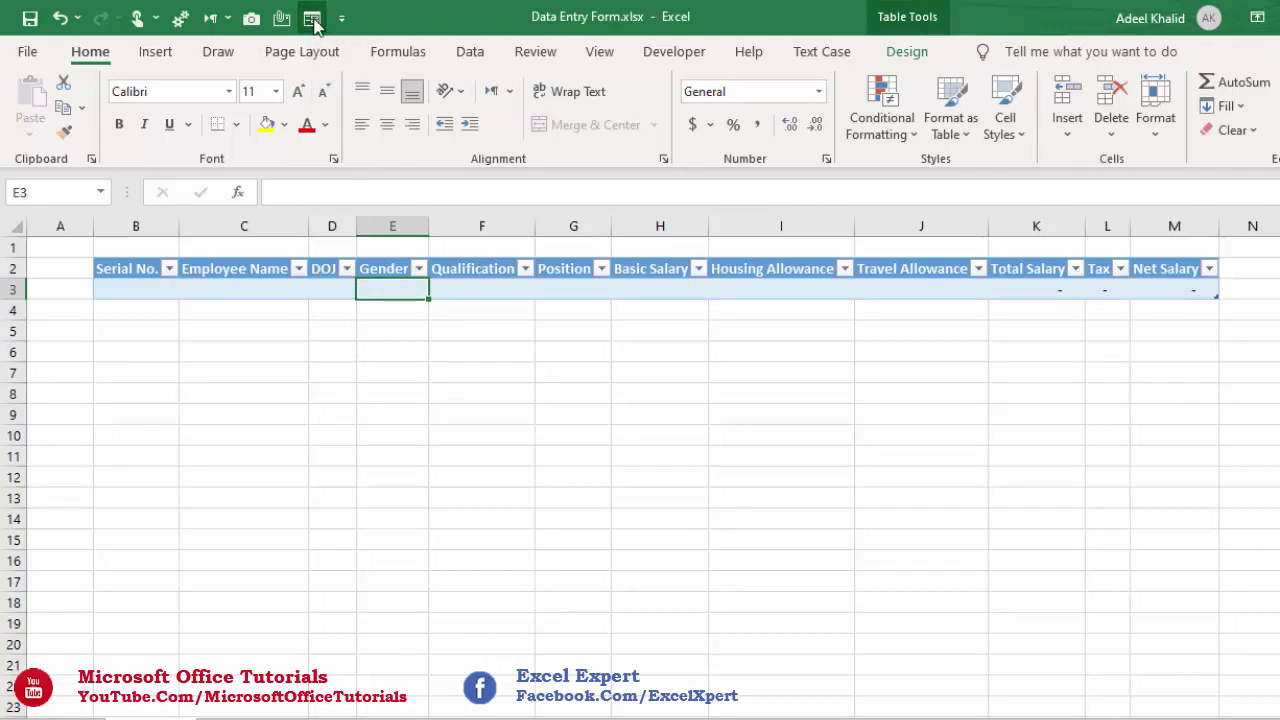
pyautogui.click(312, 20)
pyautogui.moveTo(392, 318); pyautogui.dragTo(370, 328)
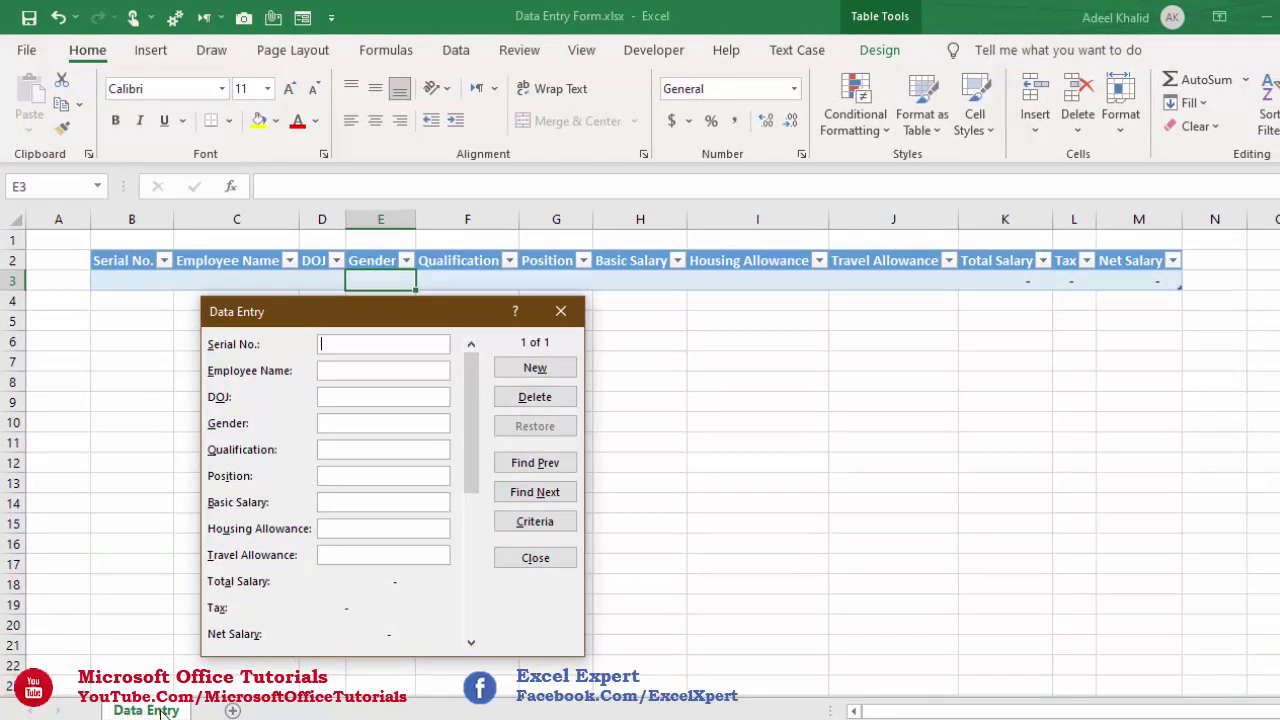
pyautogui.moveTo(352, 326); pyautogui.dragTo(223, 303)
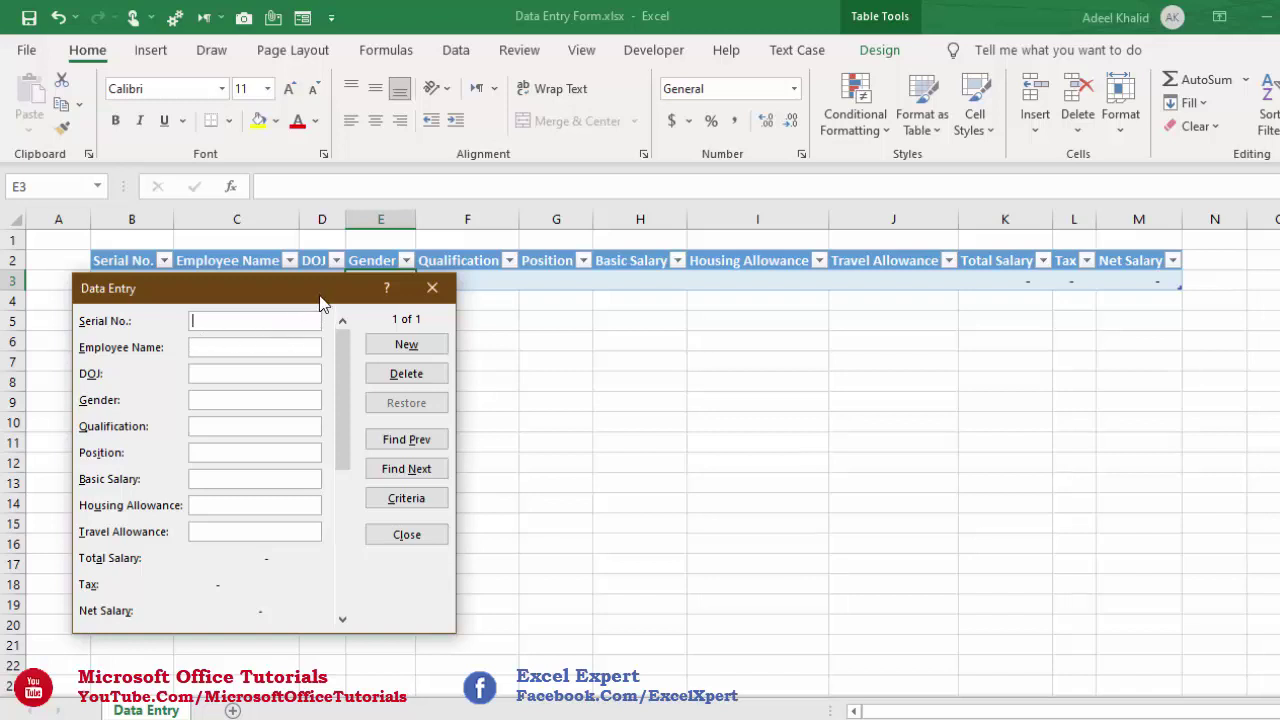
pyautogui.moveTo(320, 302); pyautogui.dragTo(362, 372)
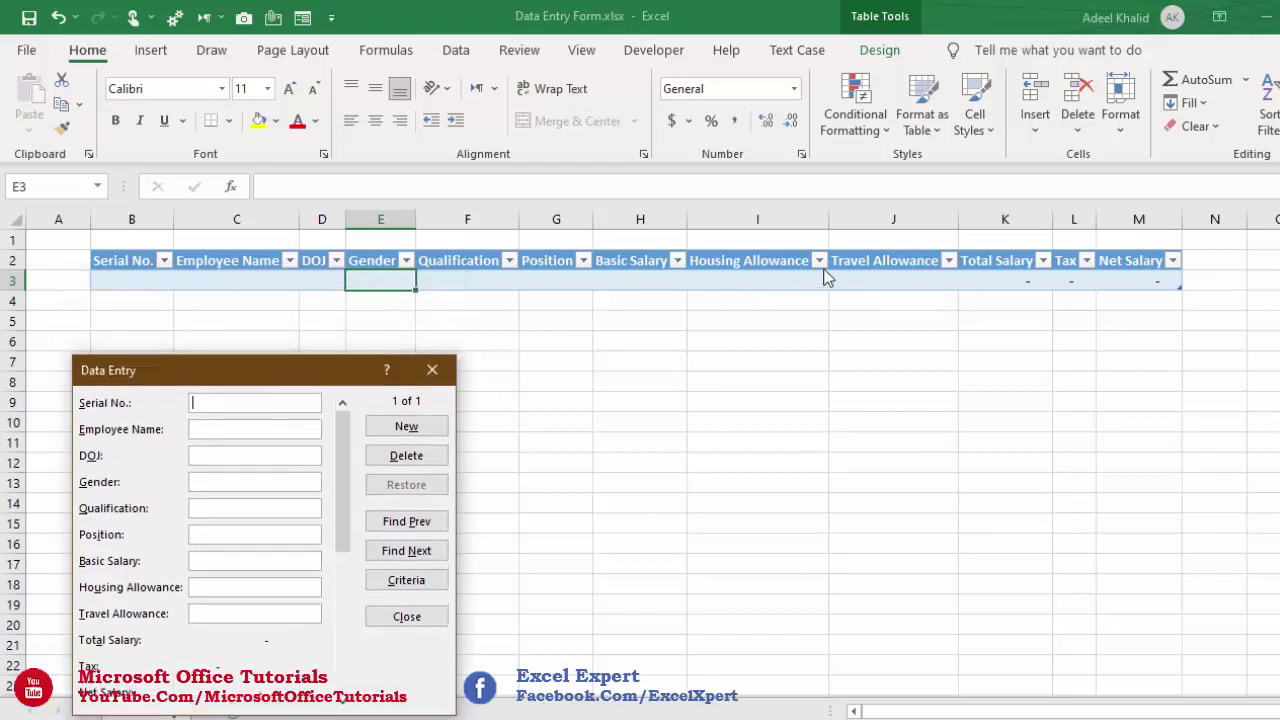
pyautogui.click(430, 371)
# - Widen column I, recheck the form, then narrow column I back
pyautogui.moveTo(829, 220); pyautogui.dragTo(886, 223)
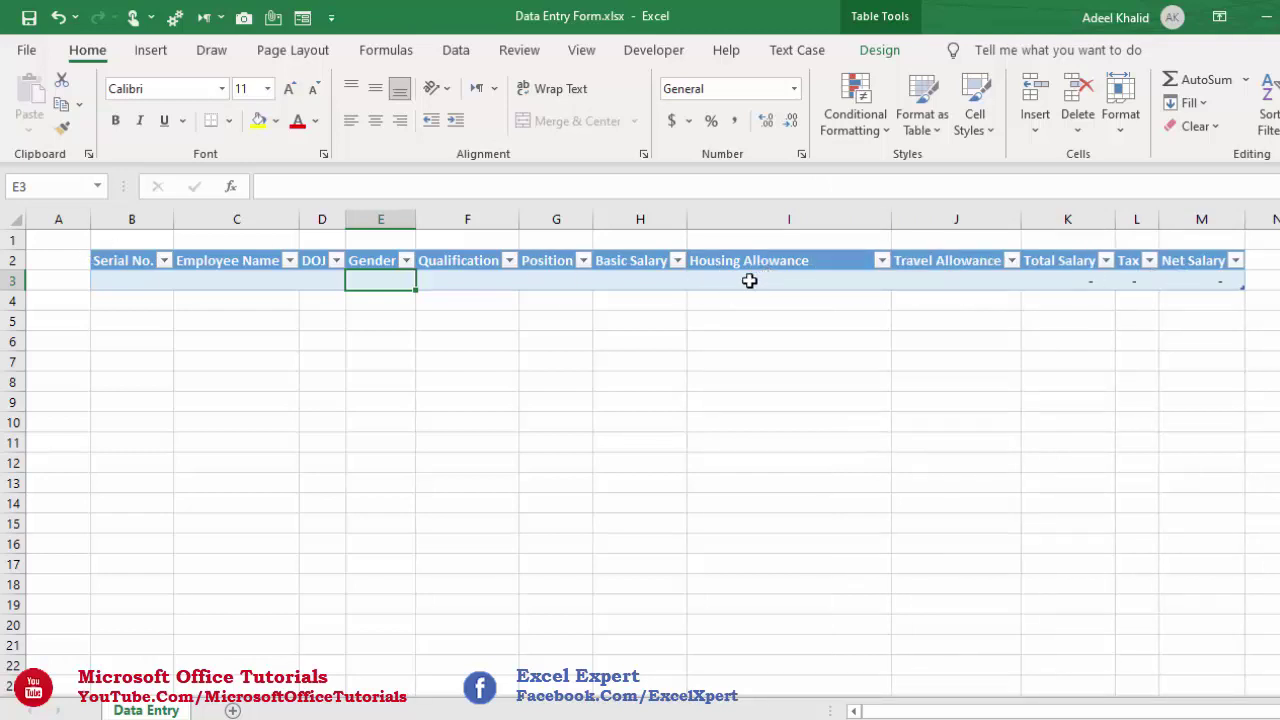
pyautogui.click(303, 18)
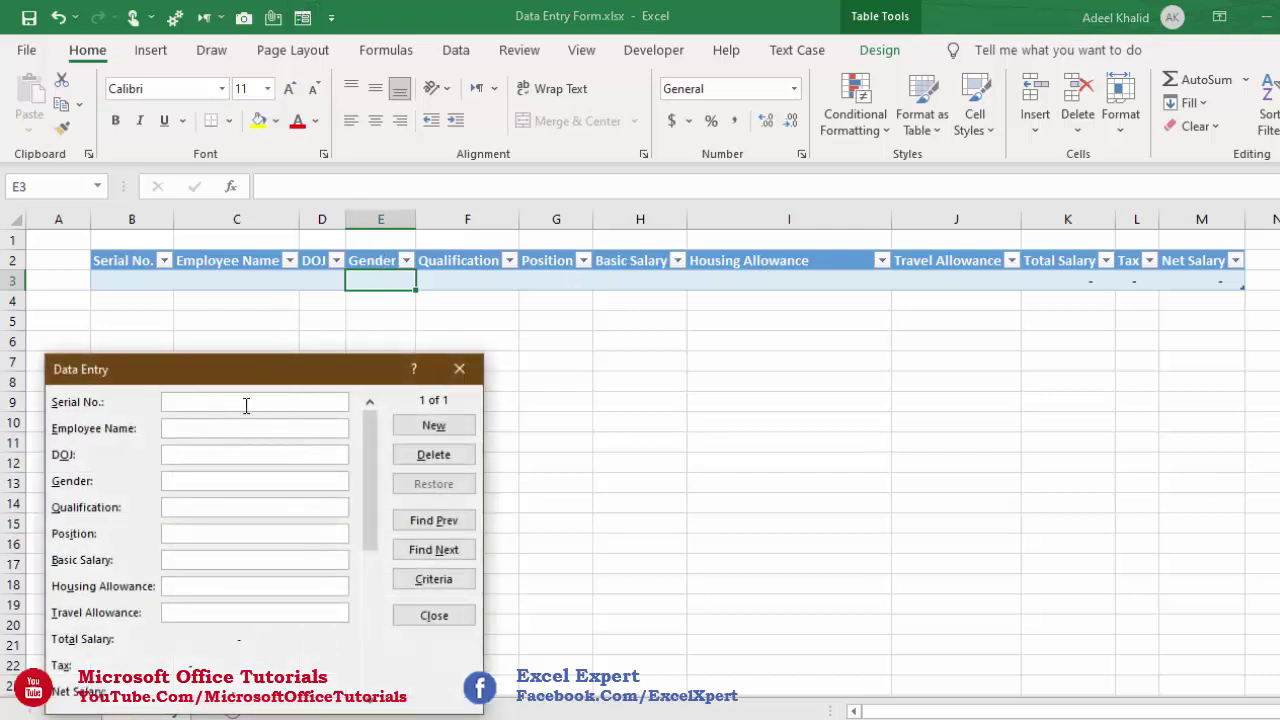
pyautogui.click(459, 369)
pyautogui.moveTo(888, 228); pyautogui.dragTo(809, 228)
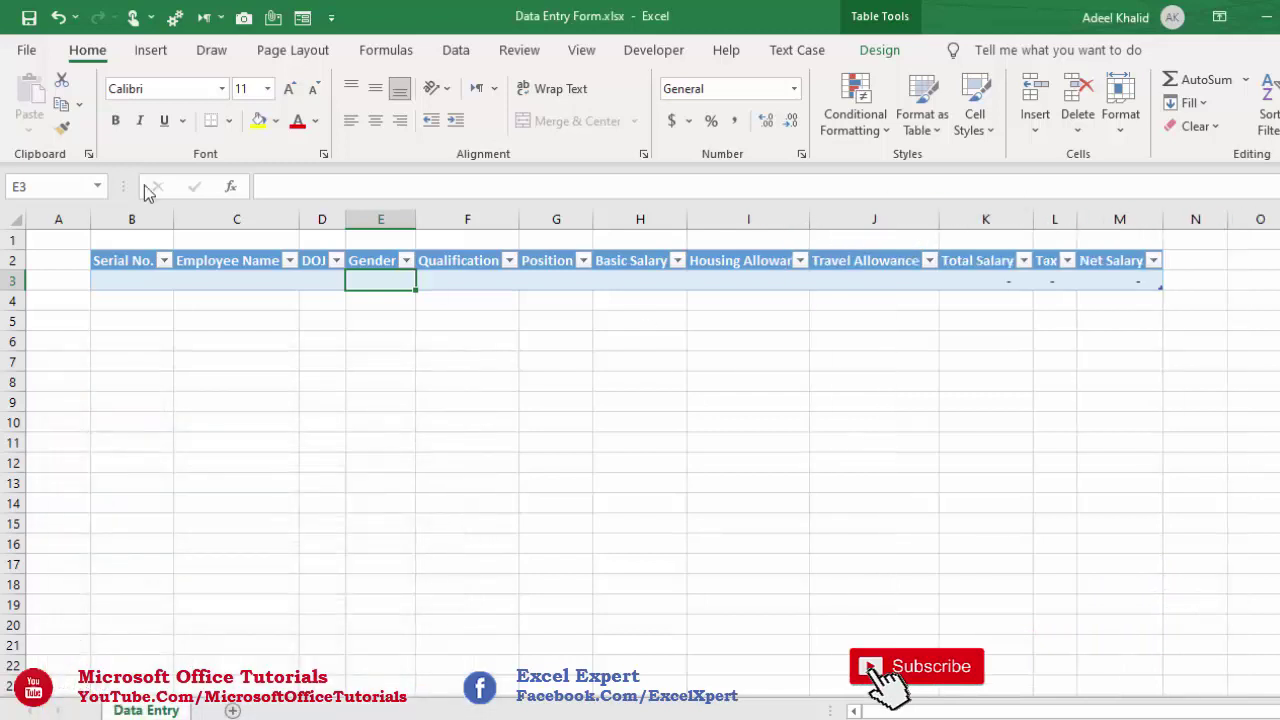
# - Reopen the Data Entry form, placed so all fields show, with Serial No. active
pyautogui.click(303, 17)
pyautogui.moveTo(222, 379); pyautogui.dragTo(271, 266)
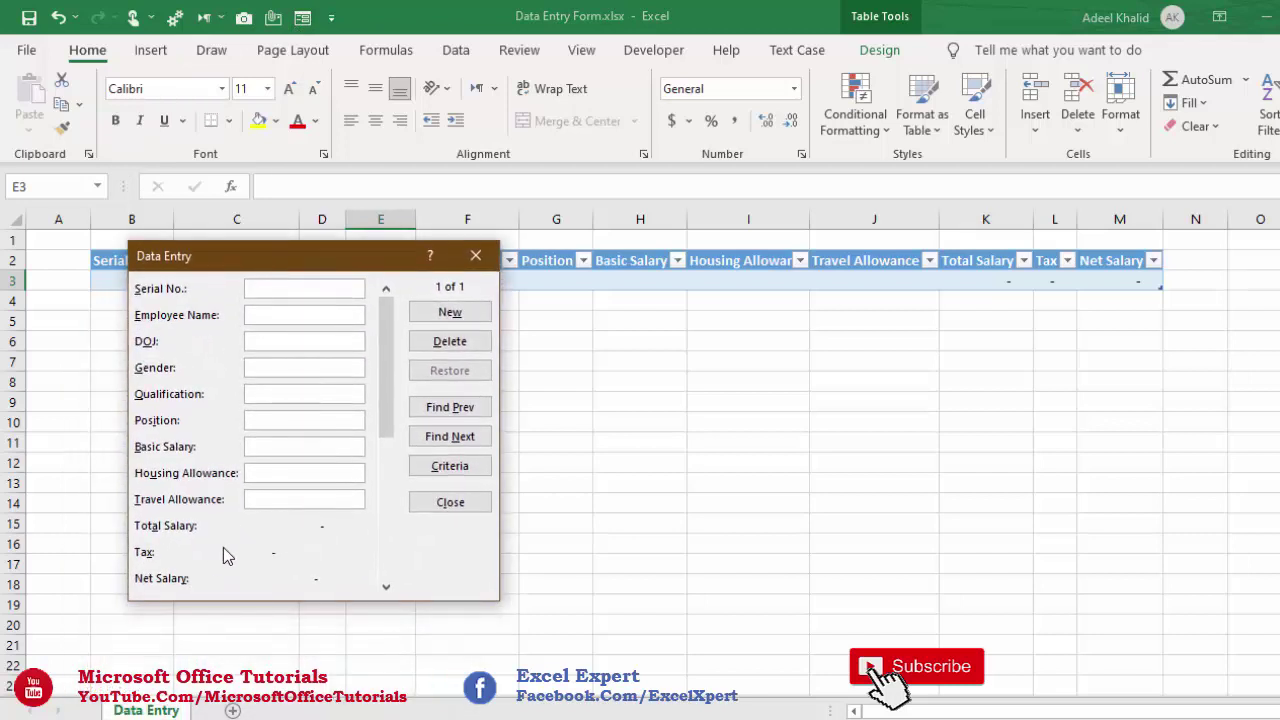
pyautogui.click(306, 287)
pyautogui.moveTo(282, 272); pyautogui.dragTo(351, 328)
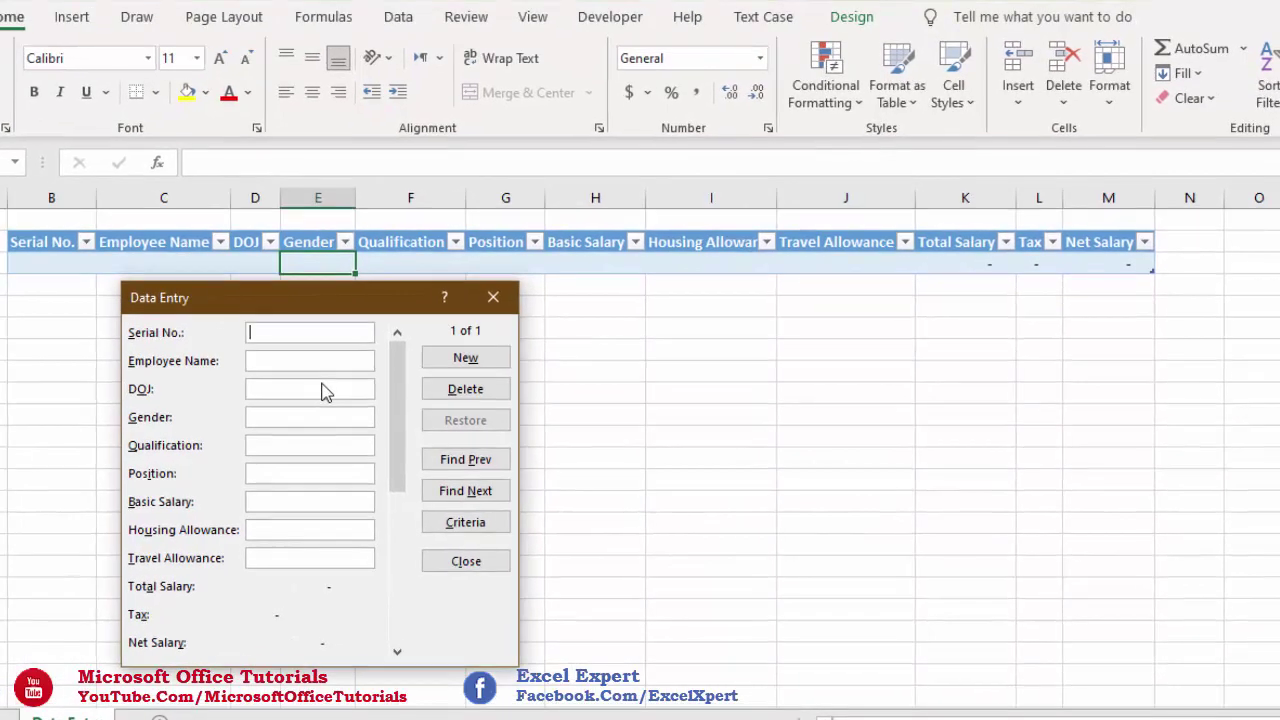
# - Enter the CFO record with Serial No. 1, commit it to row 3, and close the form
pyautogui.write('1')
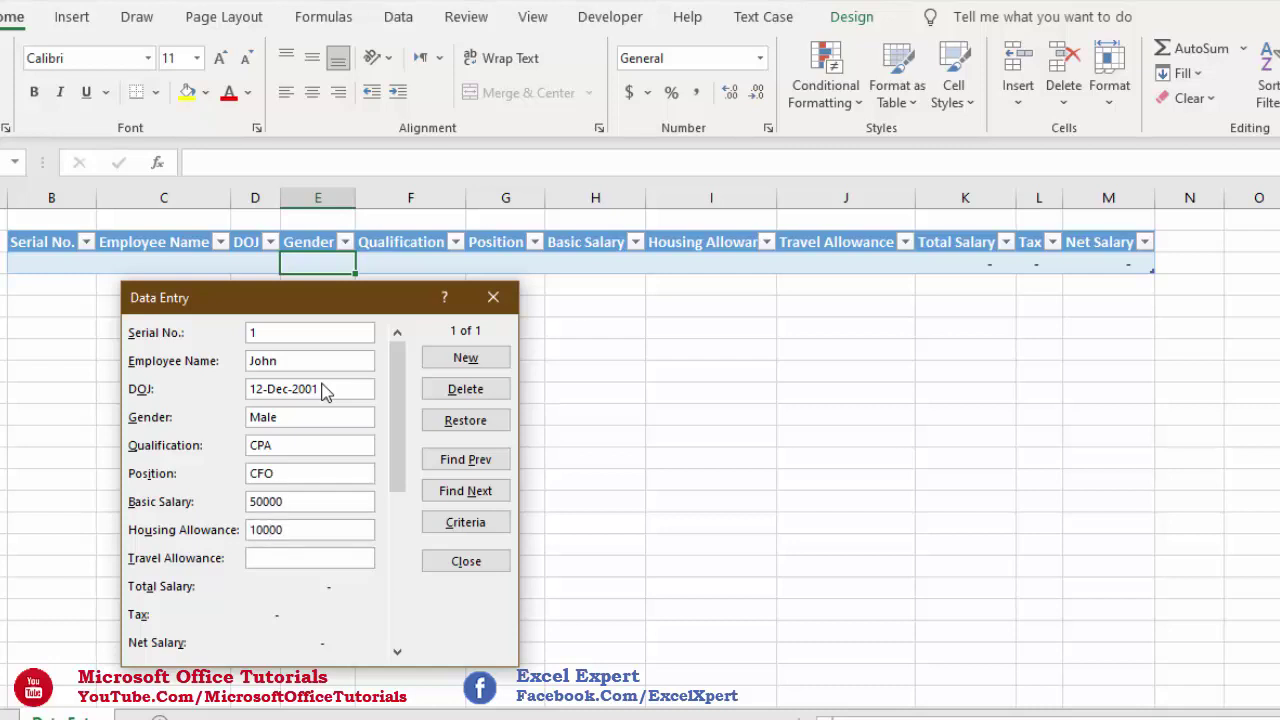
pyautogui.write('5000')
pyautogui.press('Return')
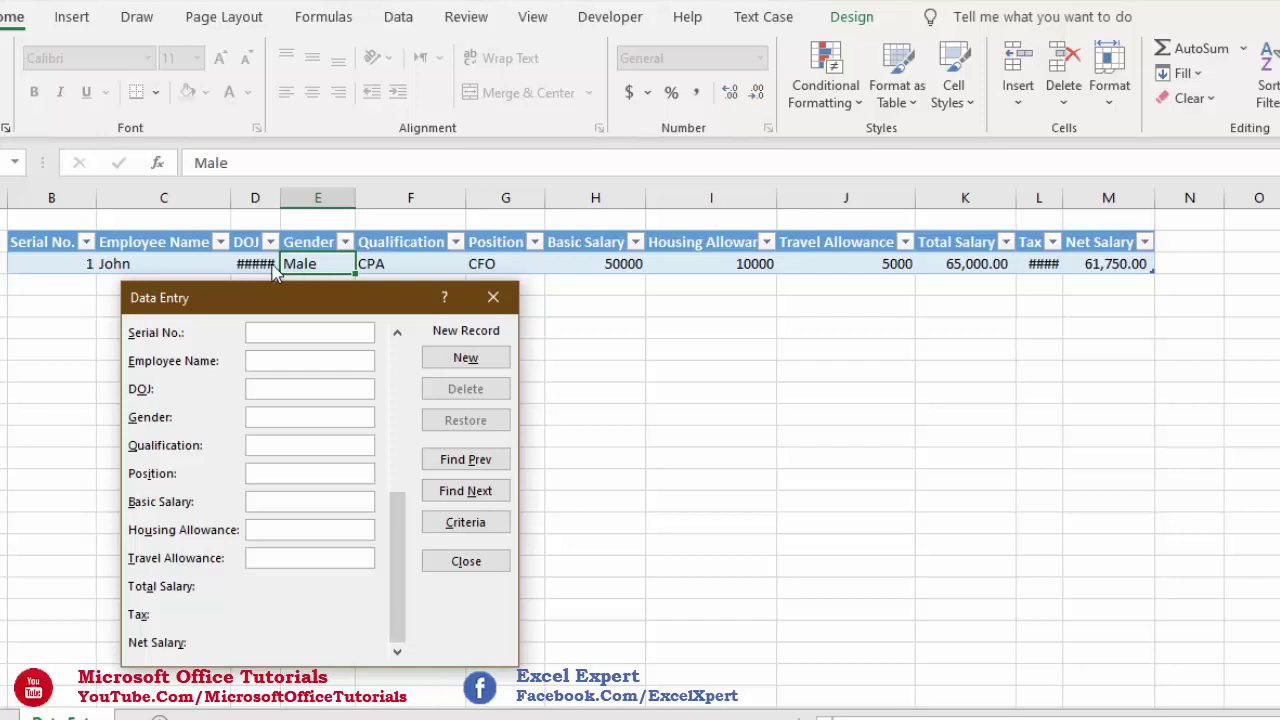
pyautogui.click(494, 298)
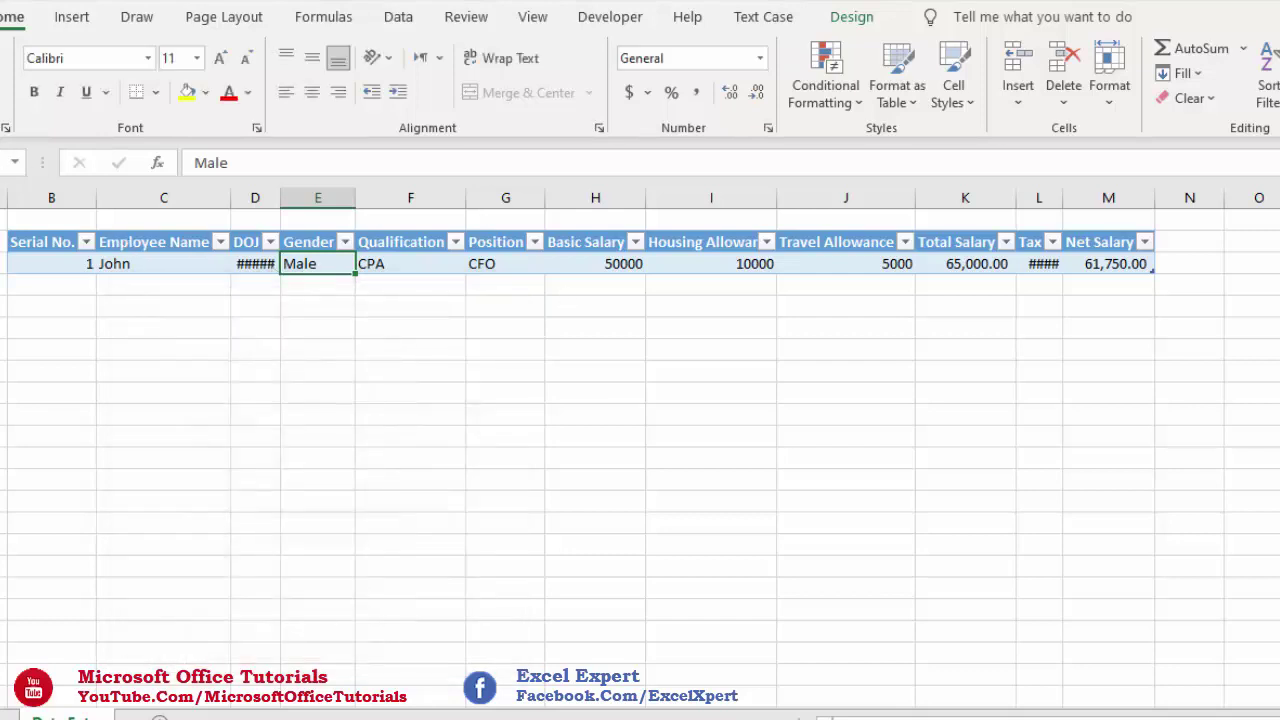
pyautogui.hotkey('ctrl', 'a')
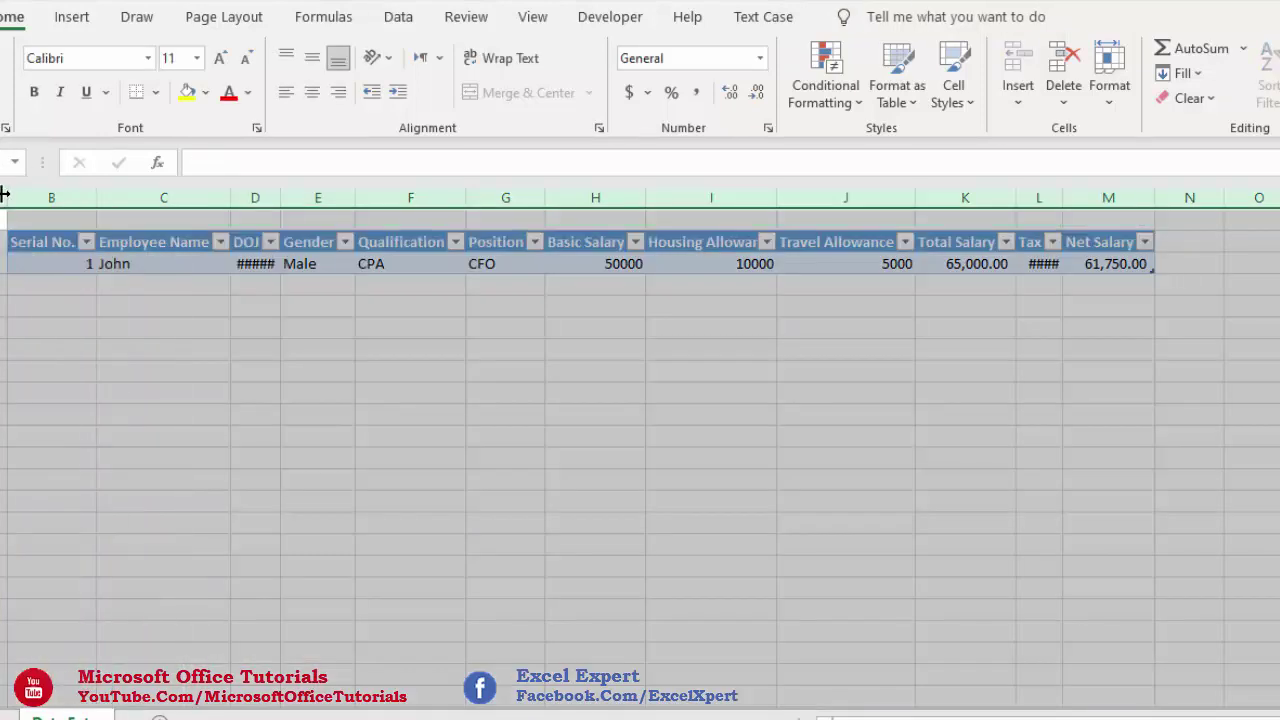
# - Autofit all columns so the dates and tax values display fully
pyautogui.doubleClick(4, 195)
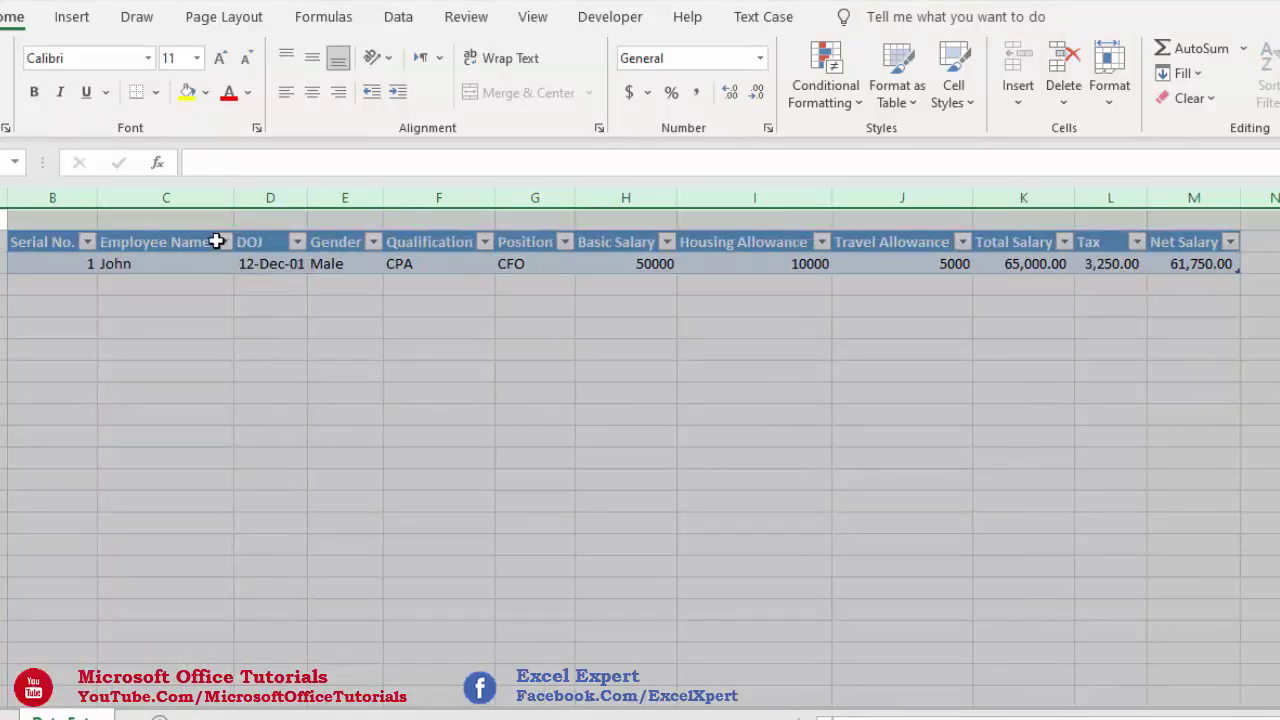
pyautogui.click(330, 288)
pyautogui.click(276, 266)
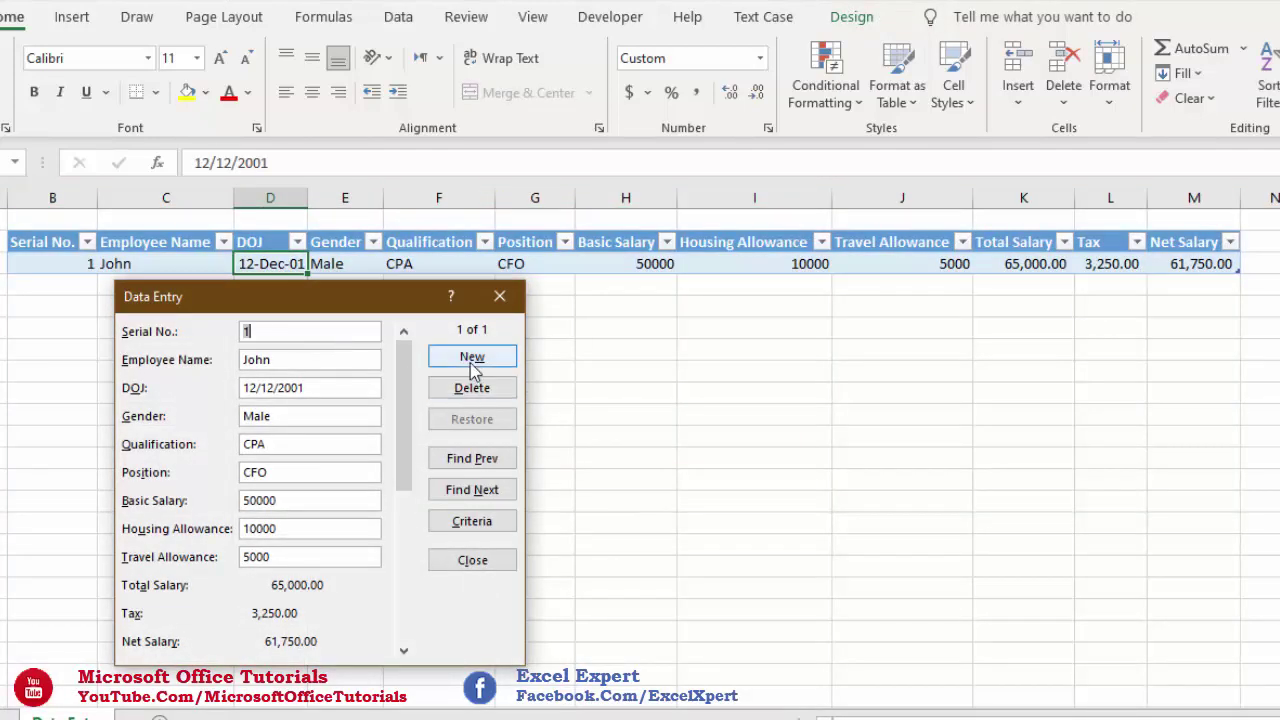
# - Start a new record for serial 2: CA Accounts Manager with pay 35000, 7000 and 3000
pyautogui.click(472, 358)
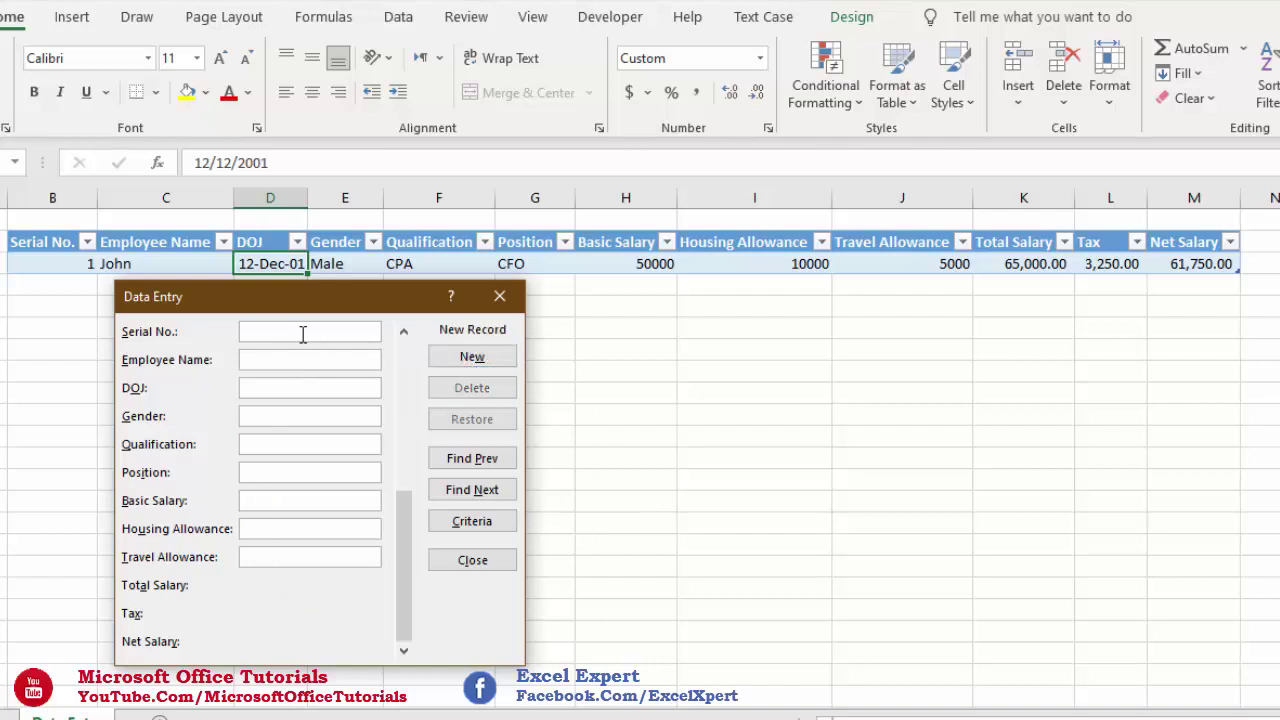
pyautogui.write('2')
pyautogui.write('David')
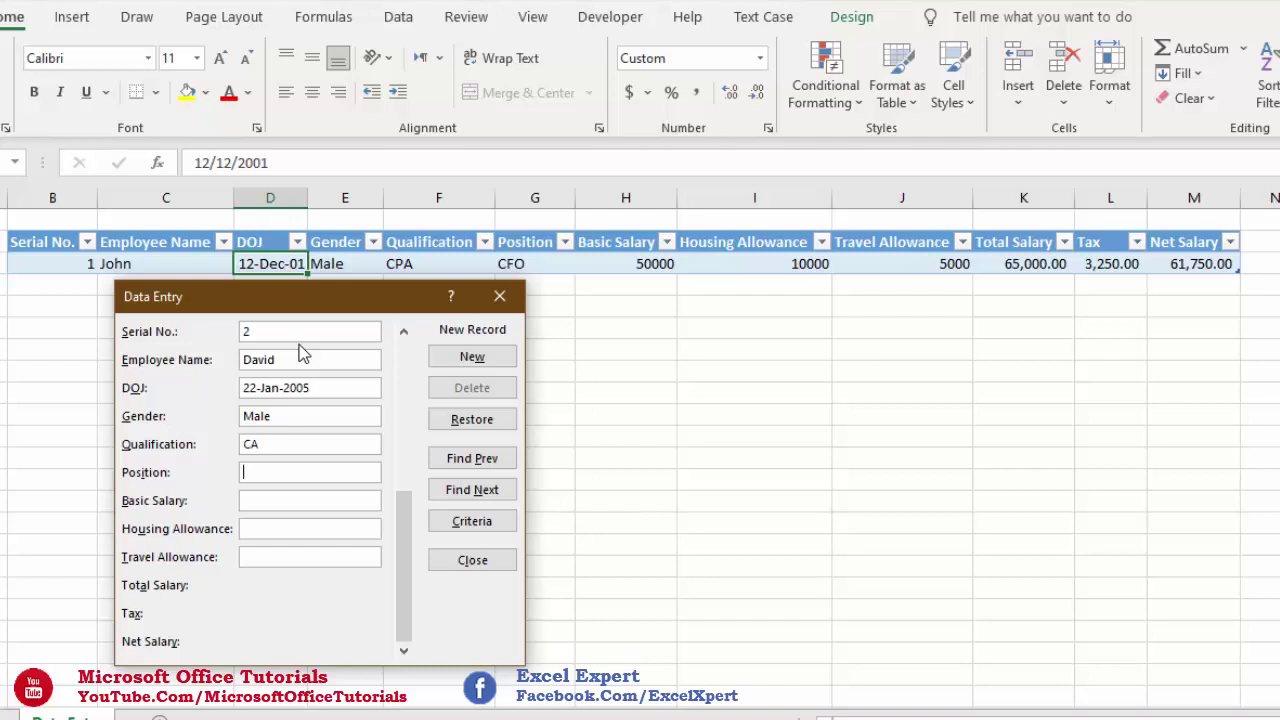
pyautogui.write('Accounts Manager')
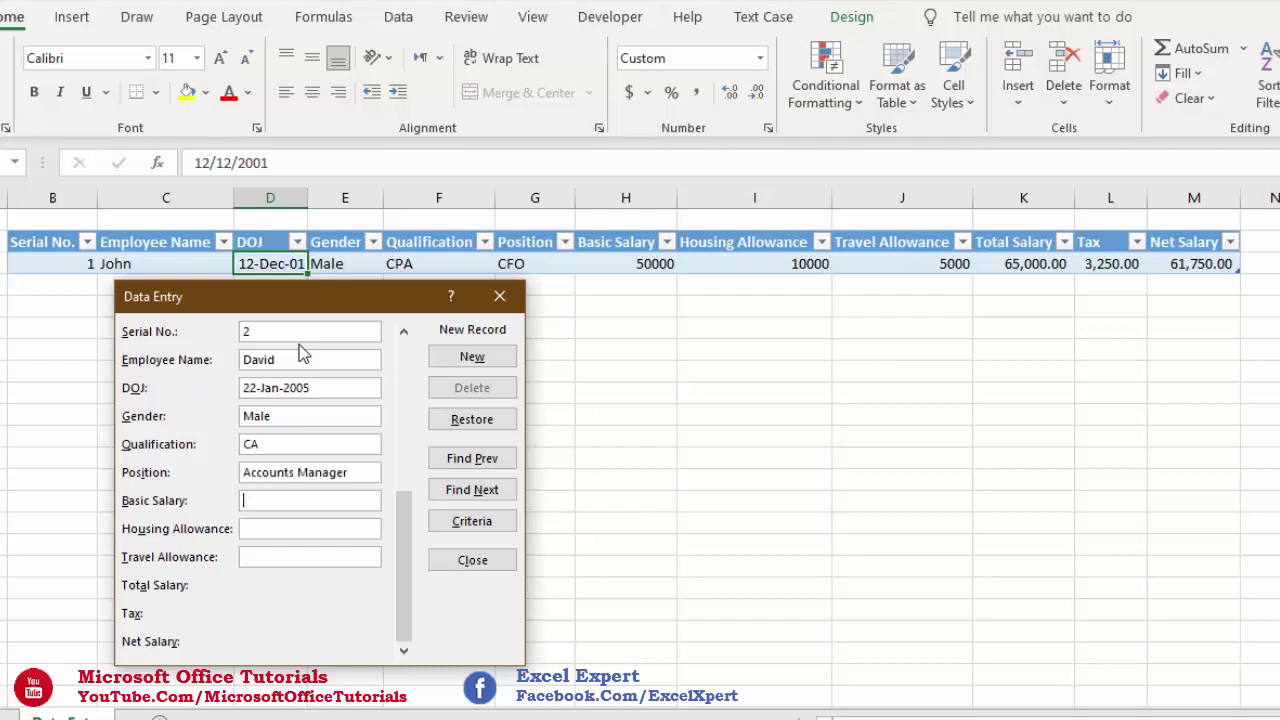
pyautogui.write('35000')
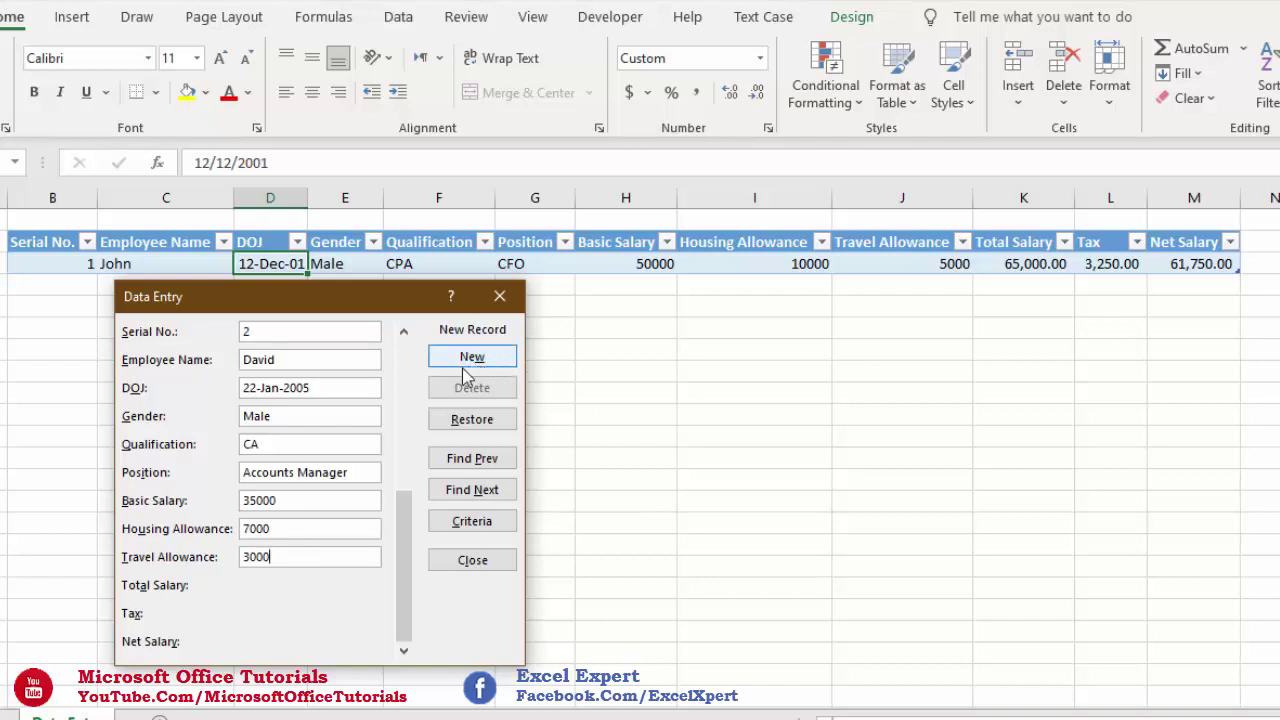
pyautogui.click(313, 558)
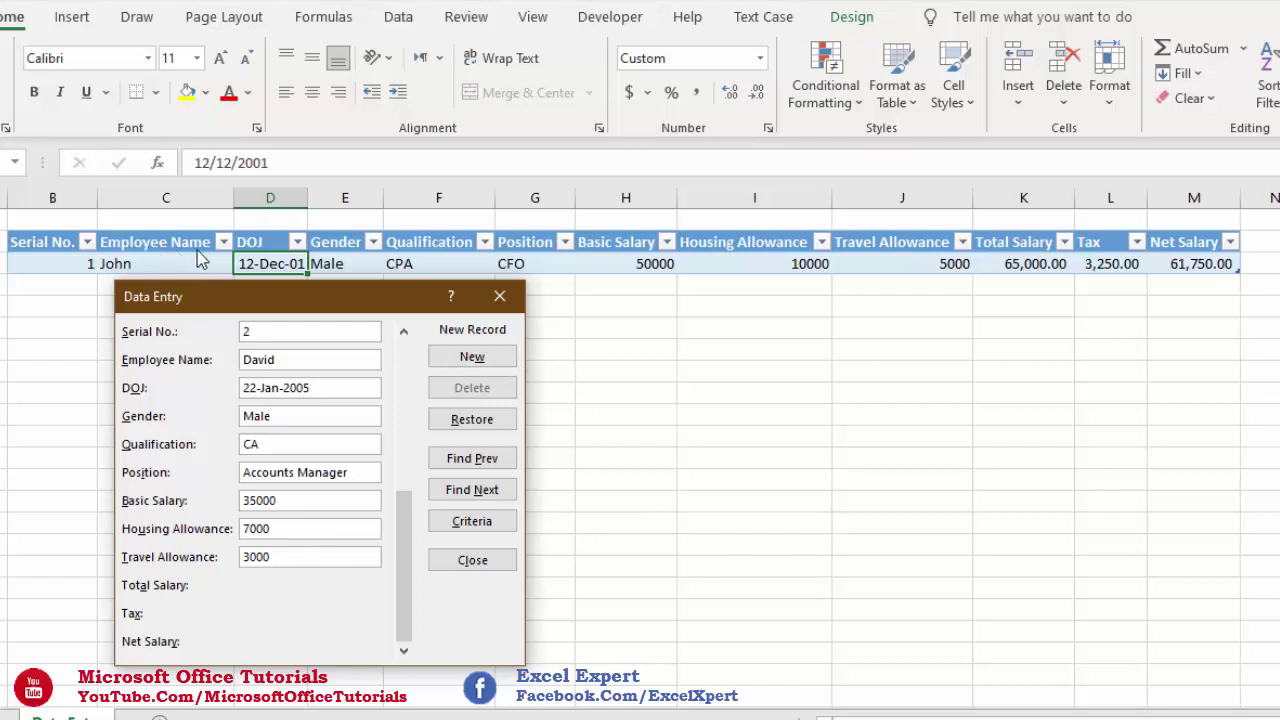
# - Commit the Accounts Manager as row 4, then browse back to record 1 with Find Prev/Next
pyautogui.click(472, 357)
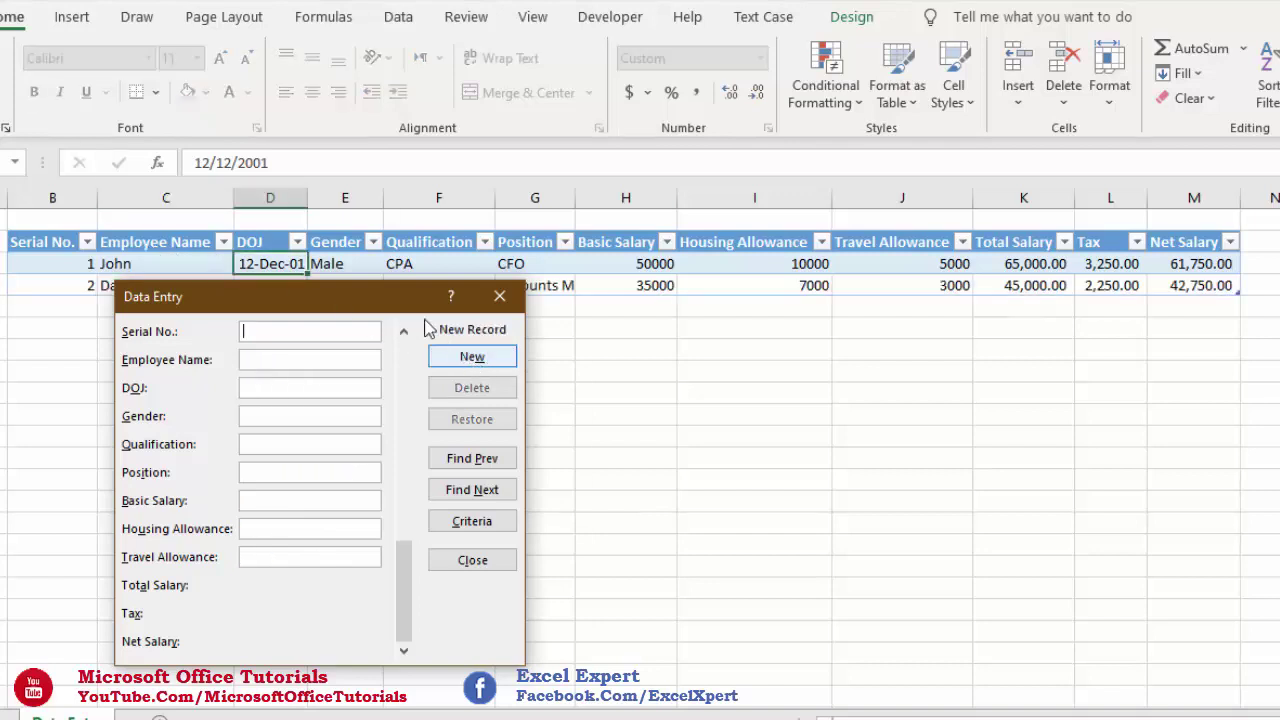
pyautogui.moveTo(363, 306); pyautogui.dragTo(341, 337)
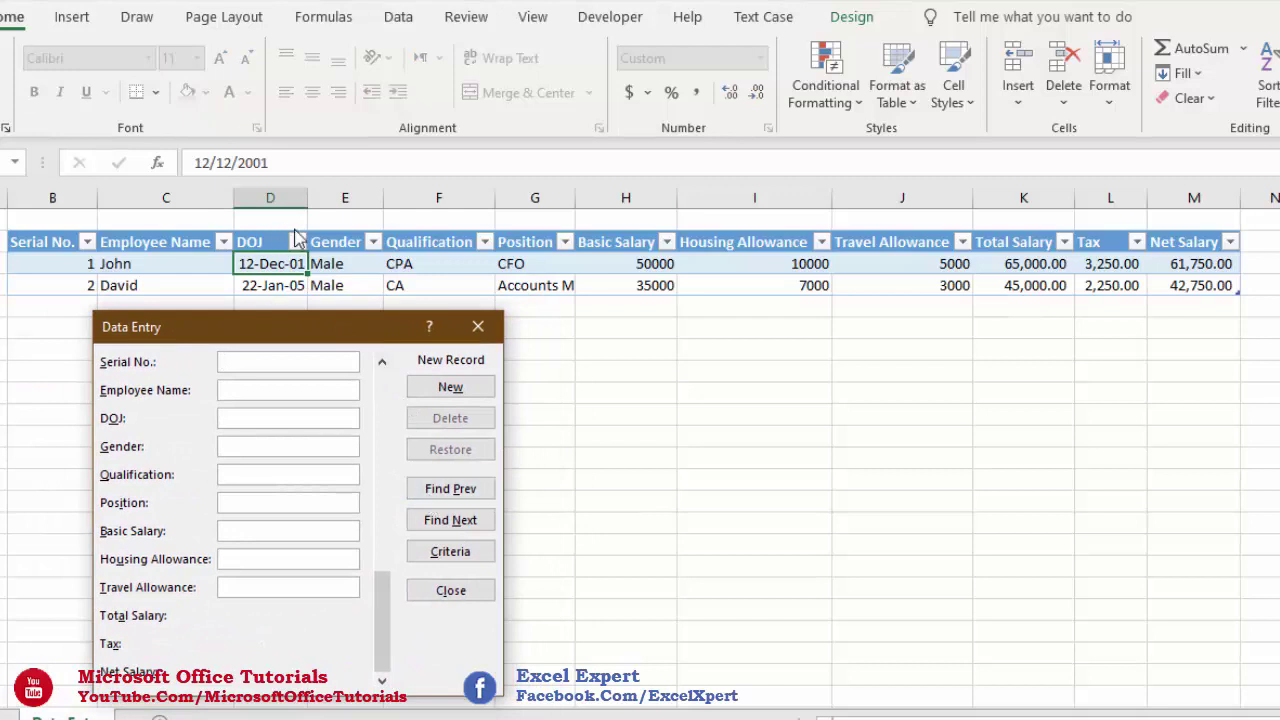
pyautogui.click(476, 500)
pyautogui.click(474, 499)
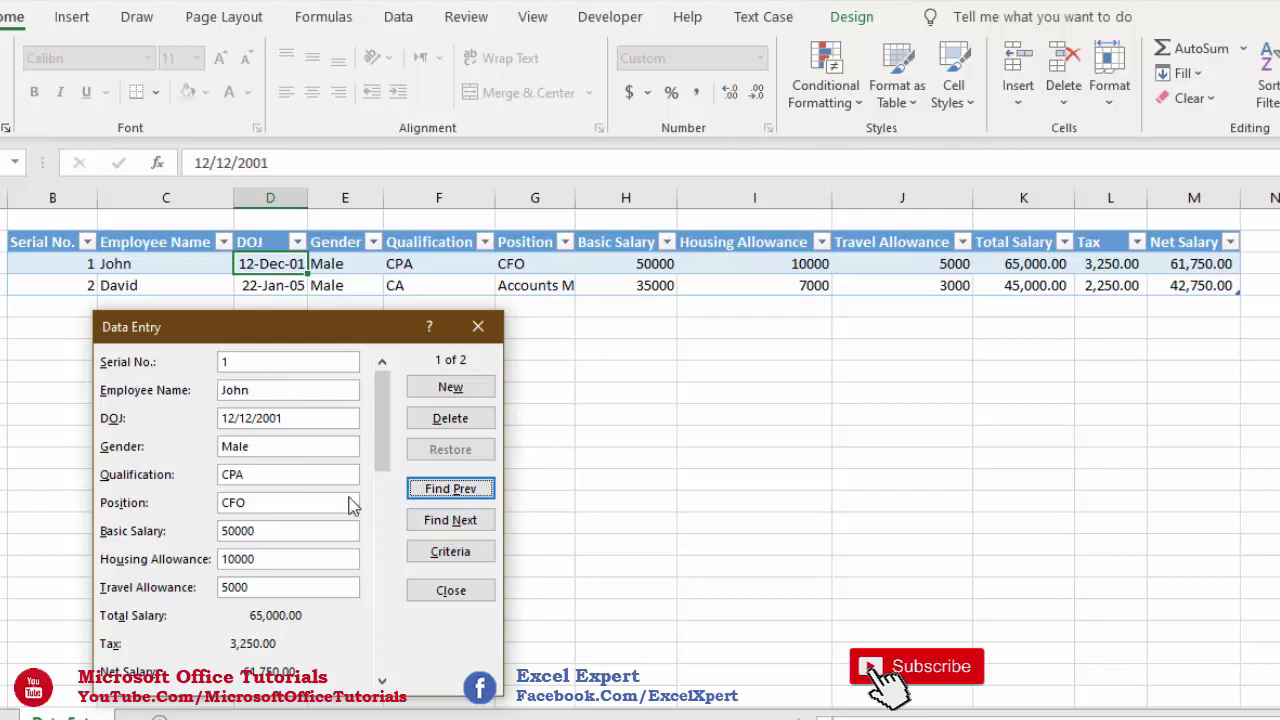
pyautogui.click(450, 520)
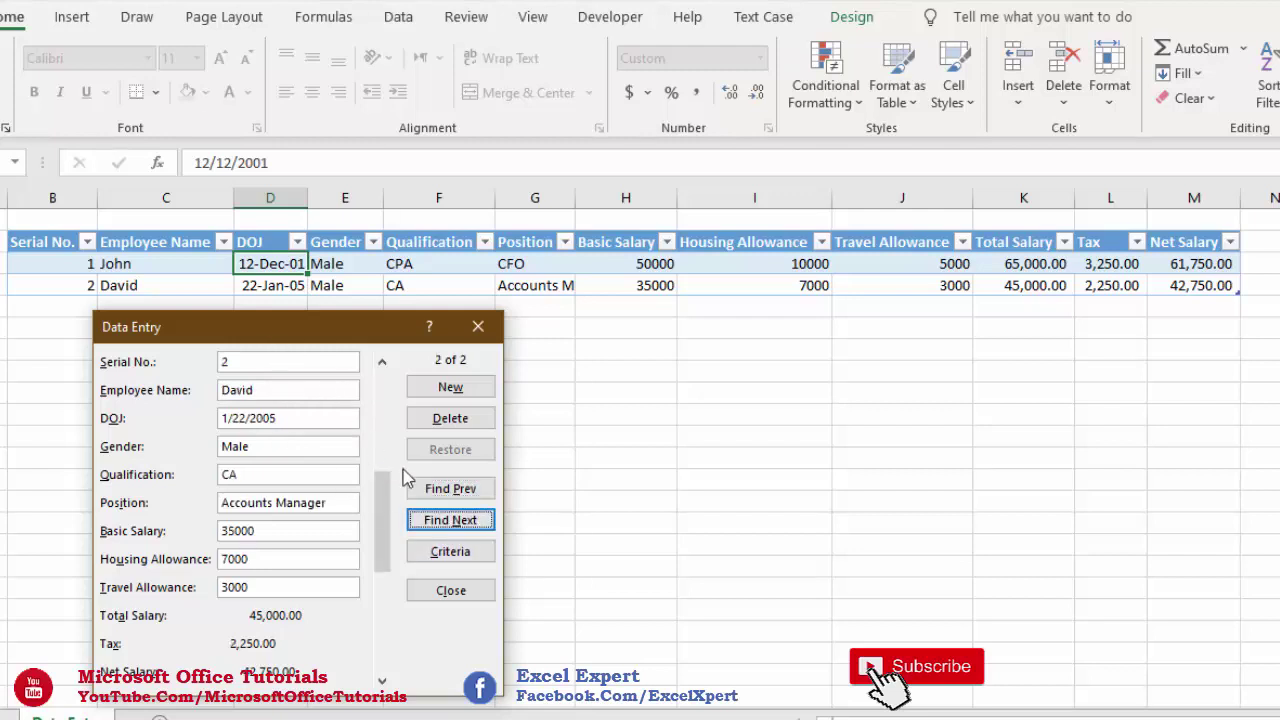
pyautogui.click(452, 489)
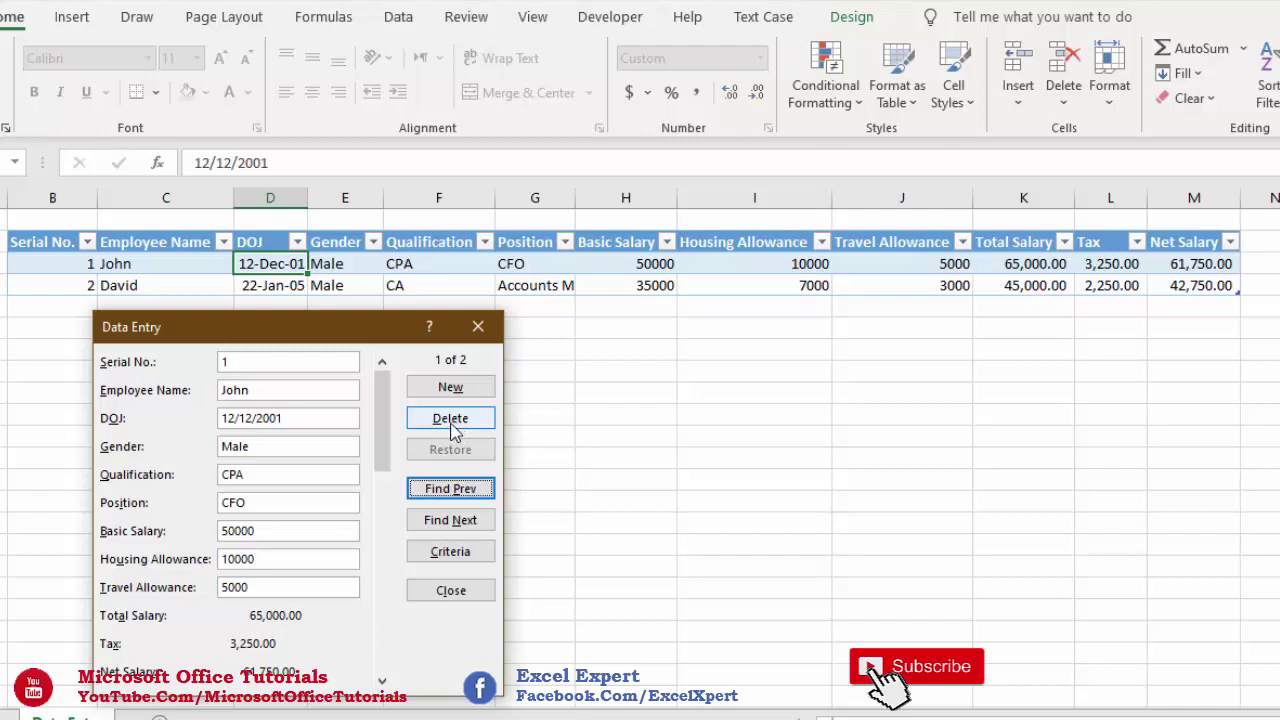
pyautogui.doubleClick(270, 449)
pyautogui.write('Fem')
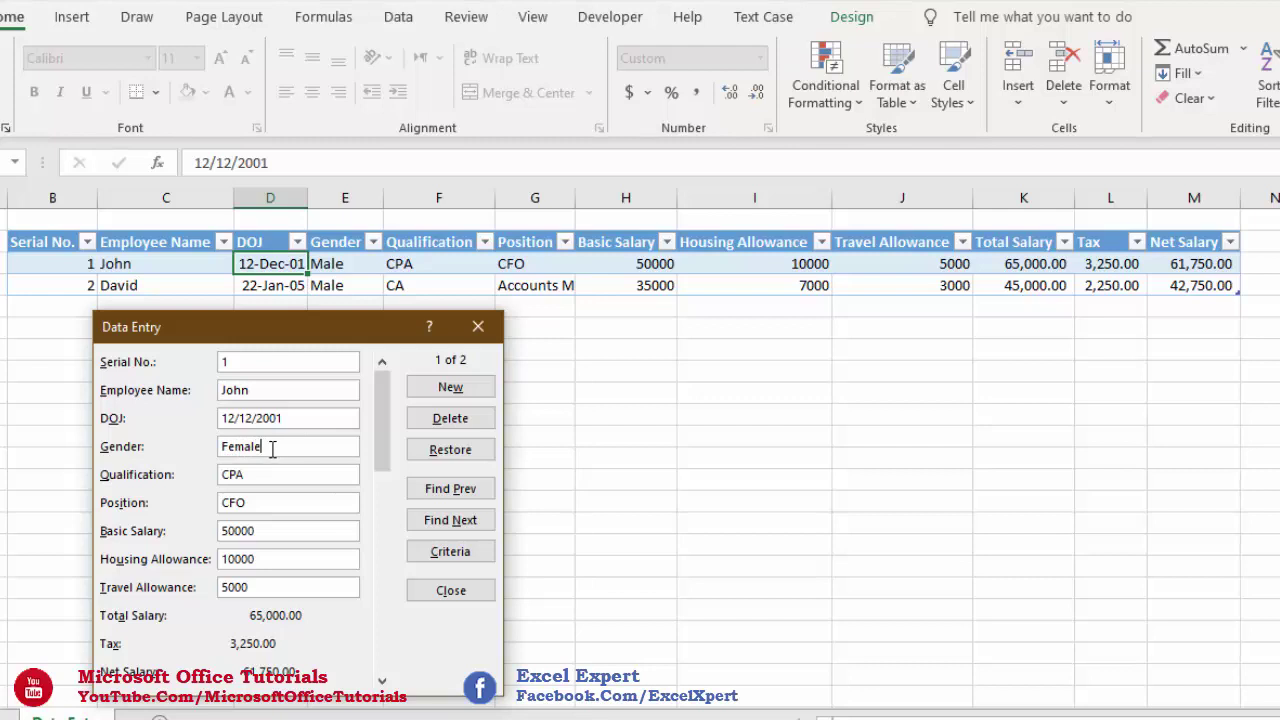
pyautogui.click(450, 452)
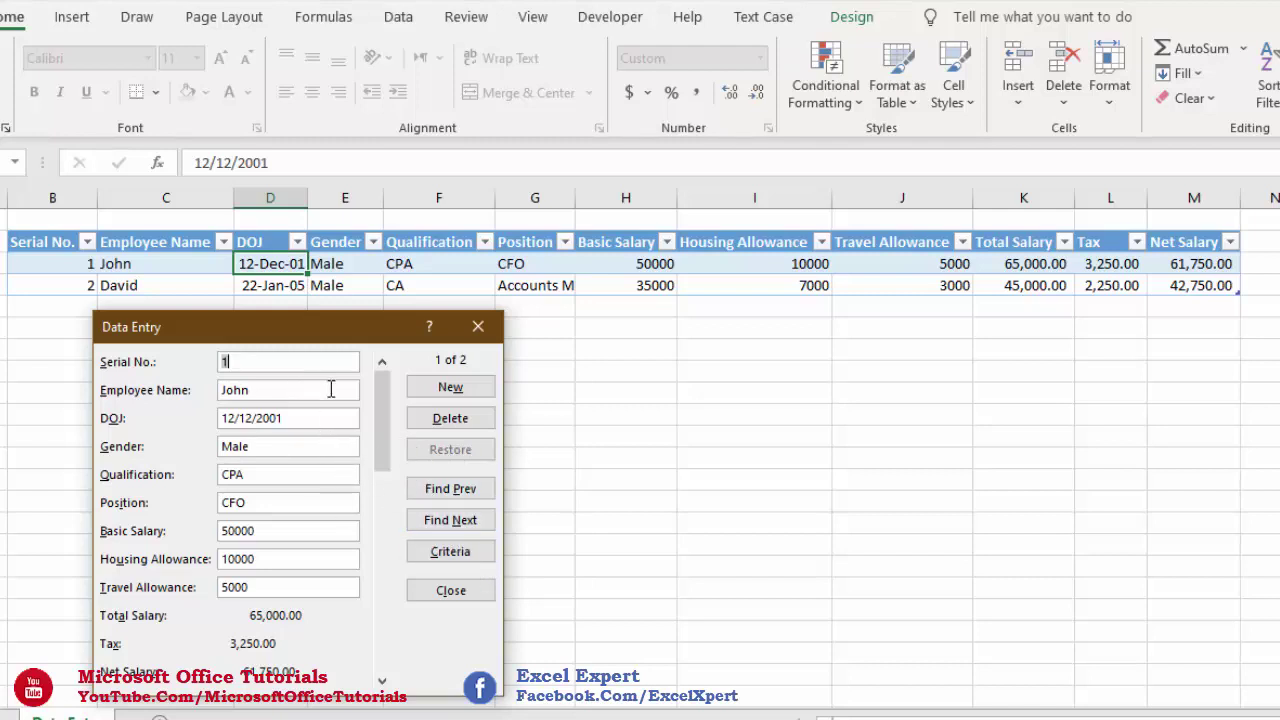
pyautogui.click(263, 362)
# - Add record 3 (Operations, 45000/9000/4500) and record 4 (Marketing Manager, 25000/4000/2000)
pyautogui.click(469, 391)
pyautogui.write('3\tAmbreen\t10-Sep-2007\tFemale\tB.SC (Software)')
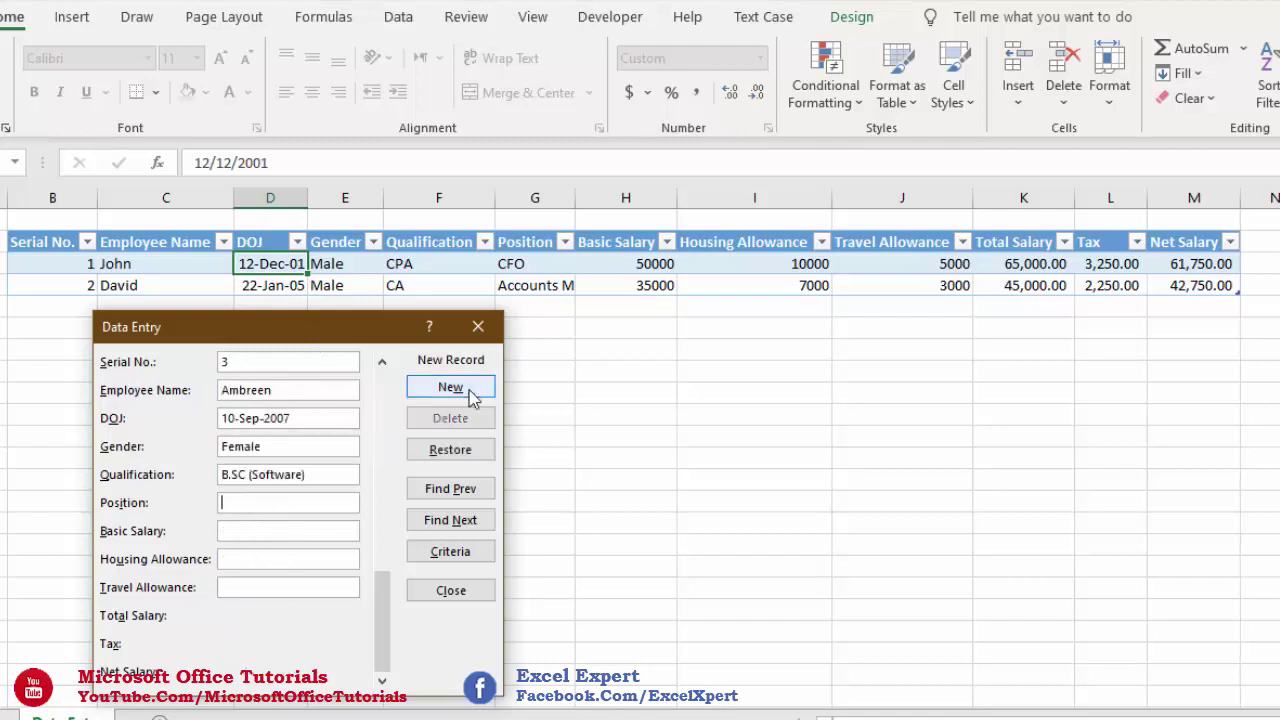
pyautogui.write('\tOperations\t45000\t9000\t4500')
pyautogui.click(469, 391)
pyautogui.write('4\tCarter\t15-Jun-2009\tMale\tMBA(Marketing)\tMarketing Manager\t25000\t4000\t2000')
pyautogui.press('Return')
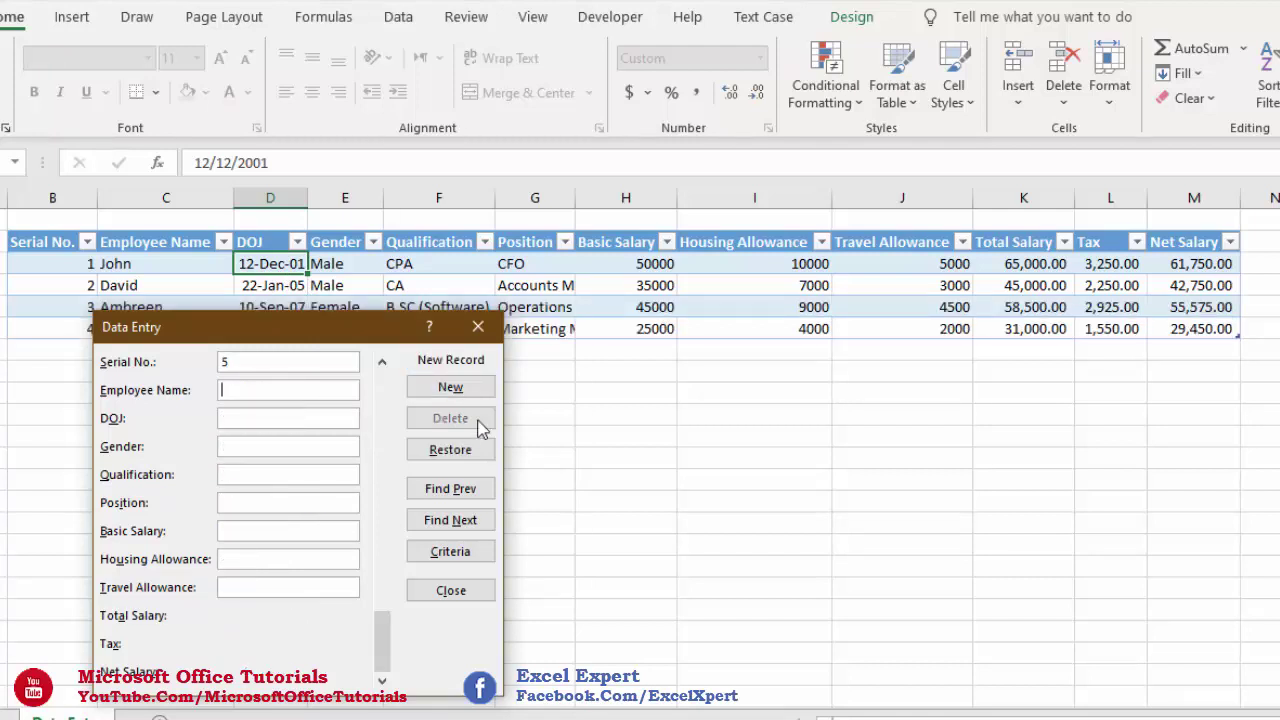
# - Add record 5, a female MBA Assistant Manager on 20000, 2500 and 1500, and raise the form
pyautogui.write('Olivia\t30-Apr-2010\tFemale\tMBA\tAssistant Manager\t20000\t2500\t1500')
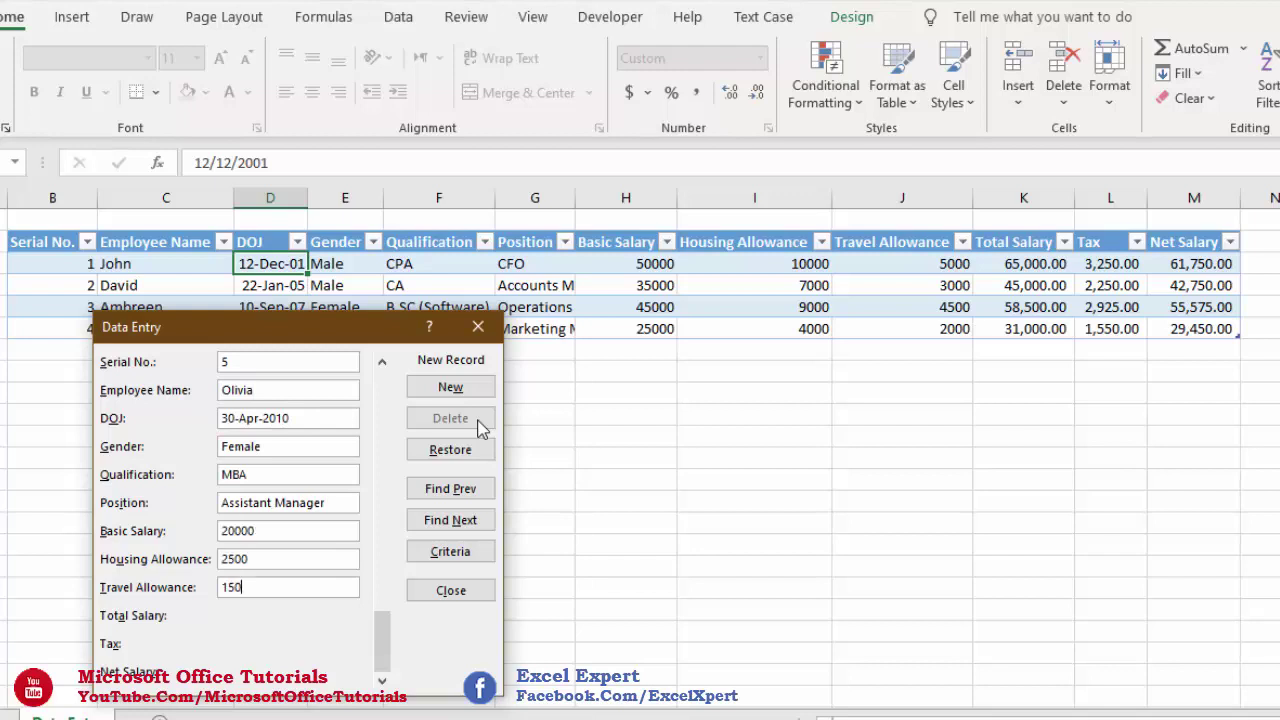
pyautogui.press('Return')
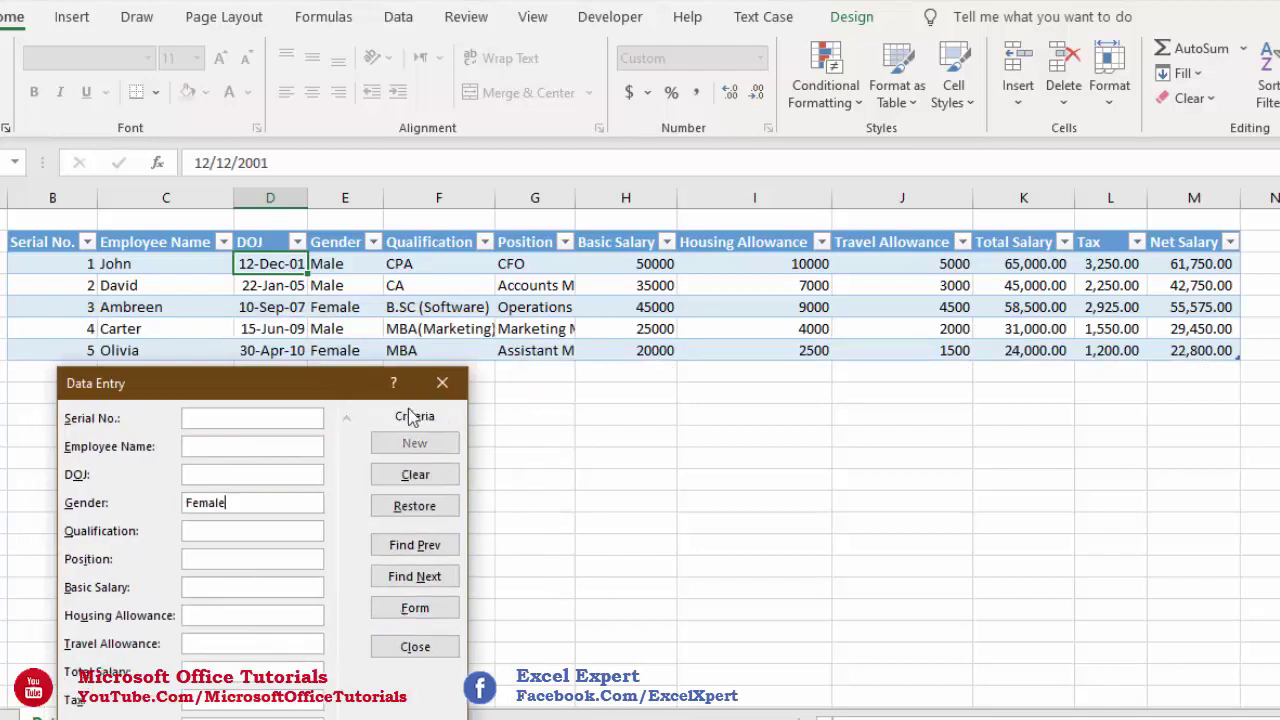
pyautogui.press('BackSpace')
pyautogui.press('BackSpace')
pyautogui.press('BackSpace')
pyautogui.press('BackSpace')
pyautogui.press('BackSpace')
pyautogui.press('BackSpace')
pyautogui.press('Tab')
pyautogui.write('MBA')
pyautogui.click(251, 587)
pyautogui.write('>')
pyautogui.click(414, 576)
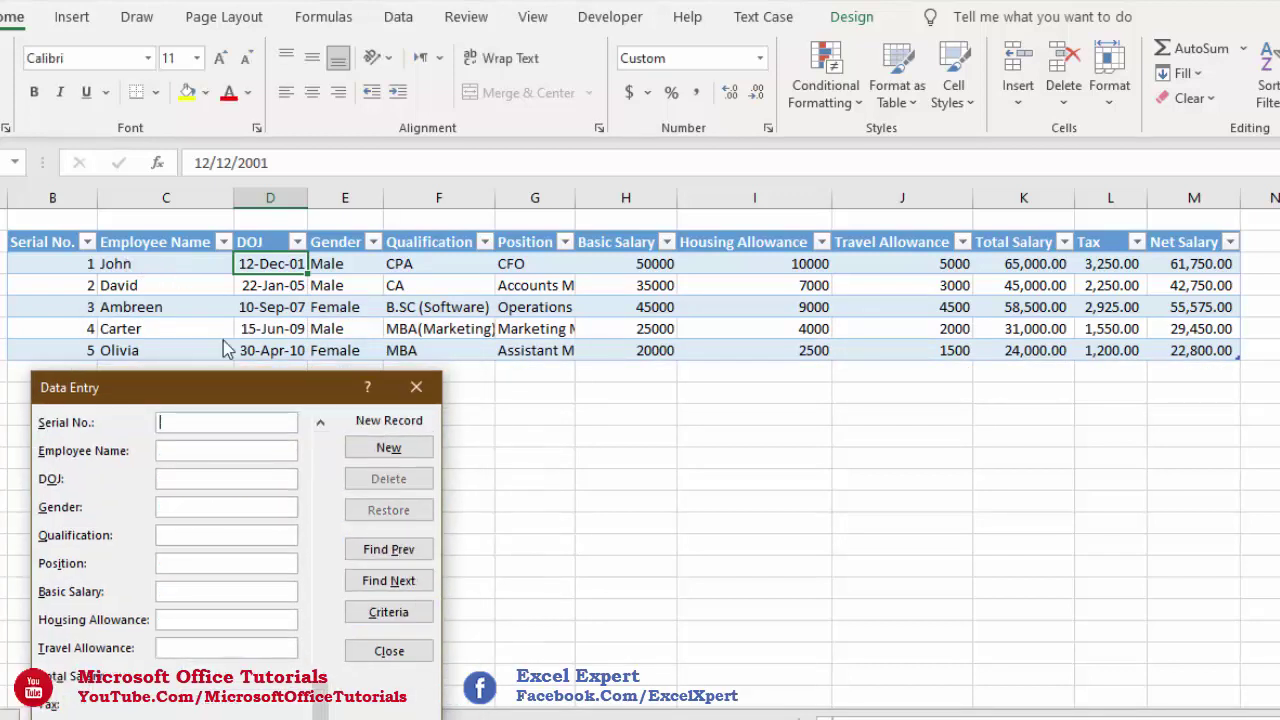
pyautogui.moveTo(255, 392); pyautogui.dragTo(257, 297)
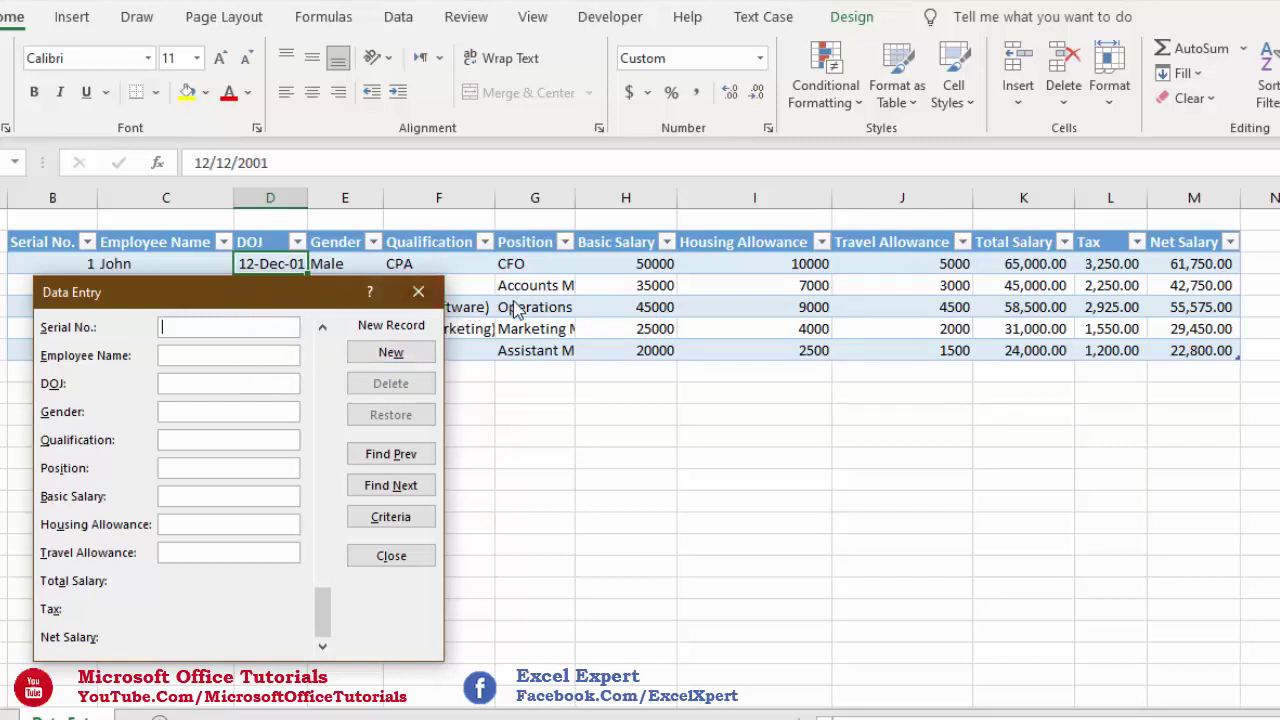
# - Switch the form to Criteria mode and enter Female as the Gender criterion
pyautogui.click(398, 526)
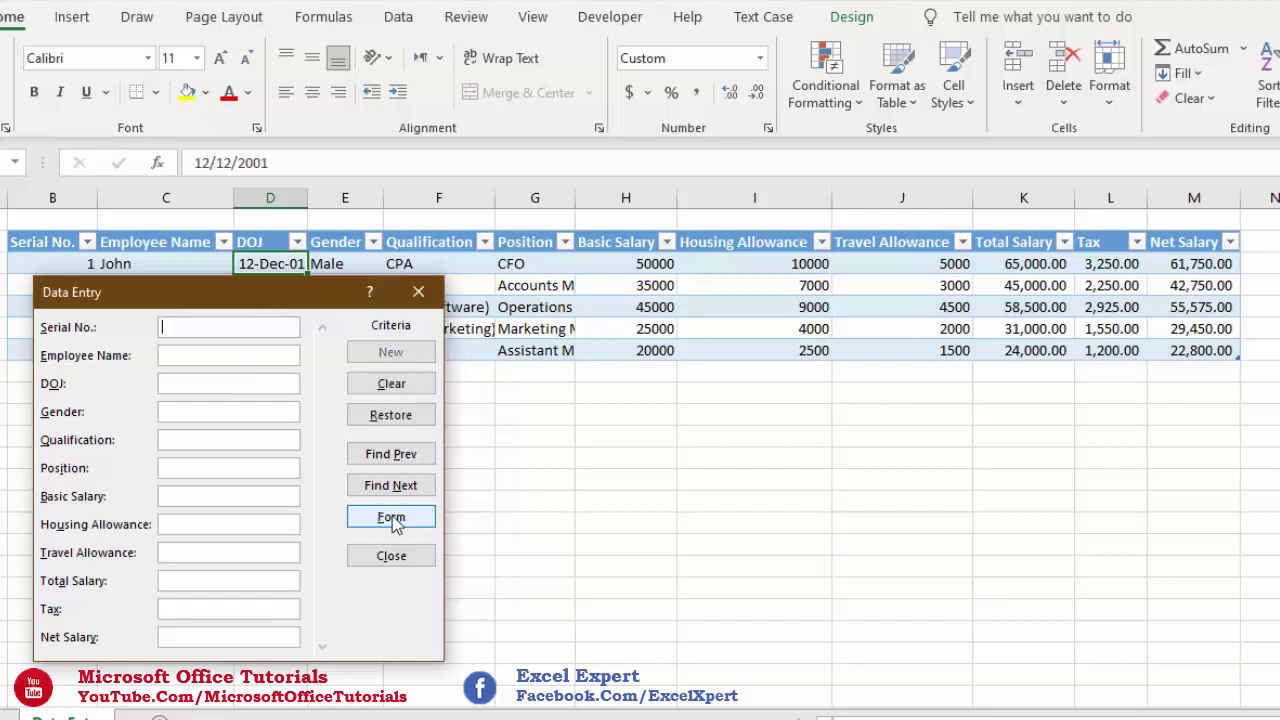
pyautogui.moveTo(265, 295); pyautogui.dragTo(276, 246)
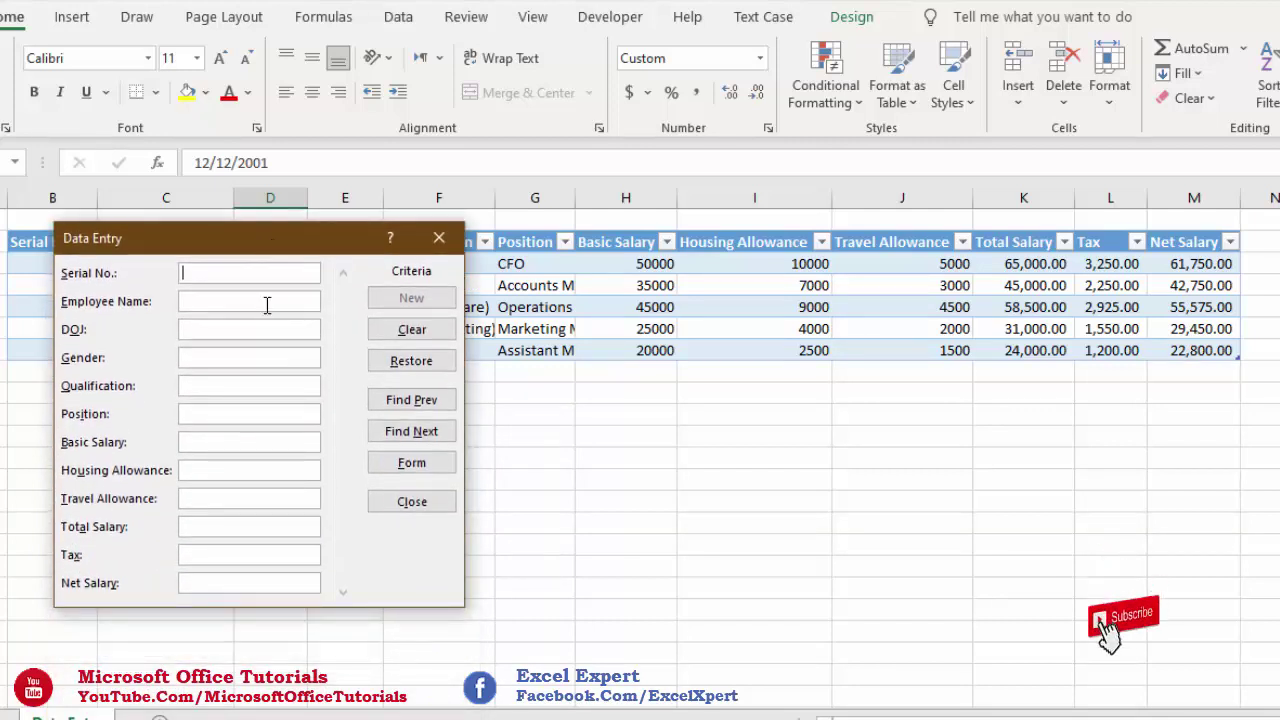
pyautogui.click(206, 358)
pyautogui.write('Female')
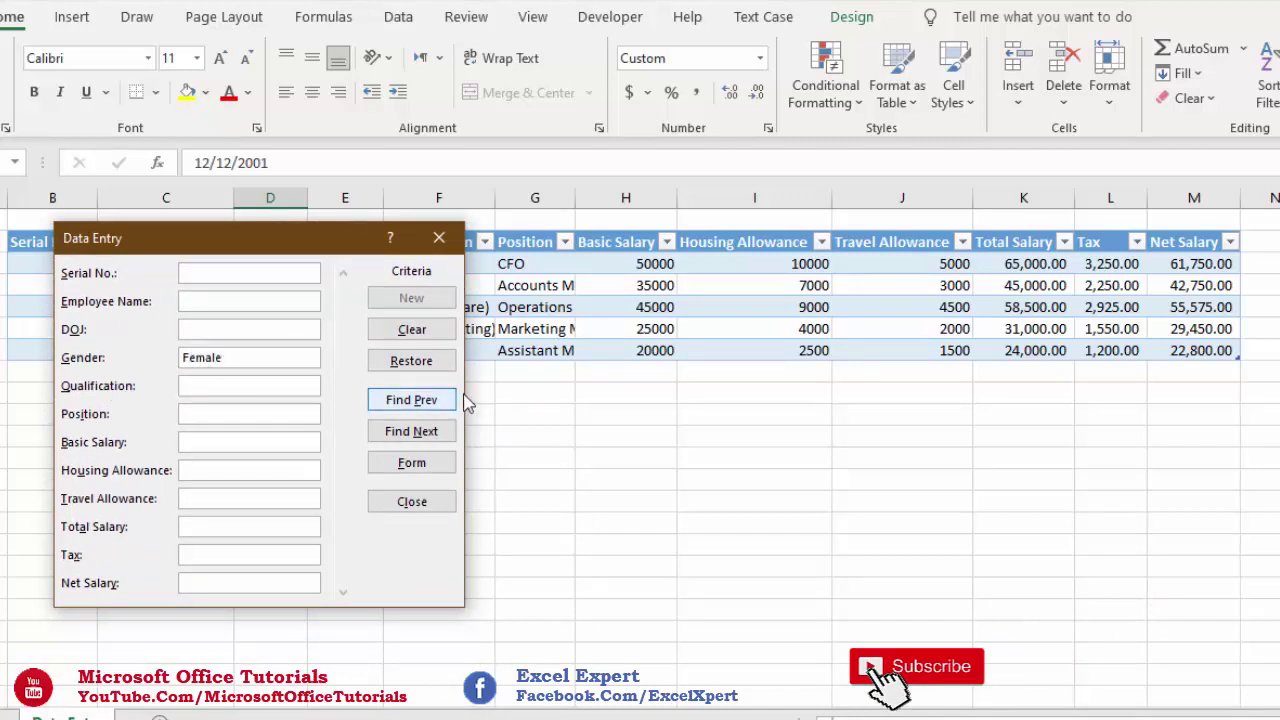
# - Step through the matching female records with Find Prev and Find Next, then return to Criteria
pyautogui.click(429, 404)
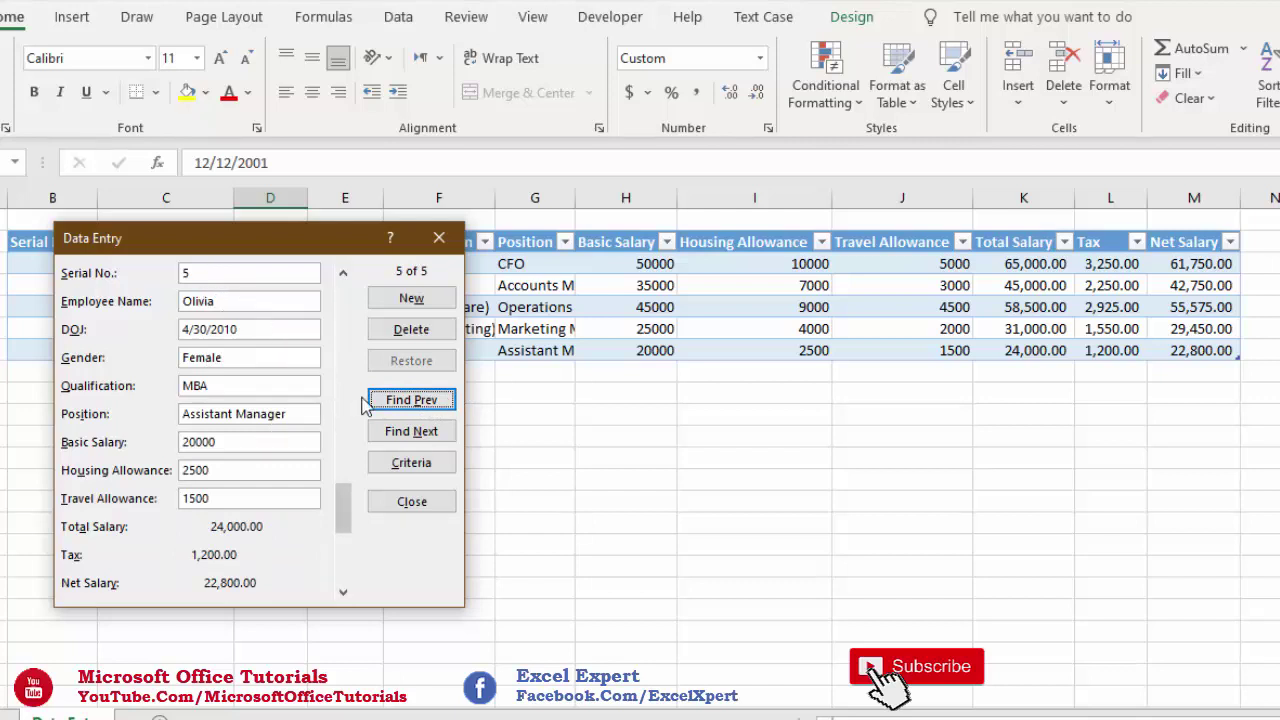
pyautogui.click(405, 410)
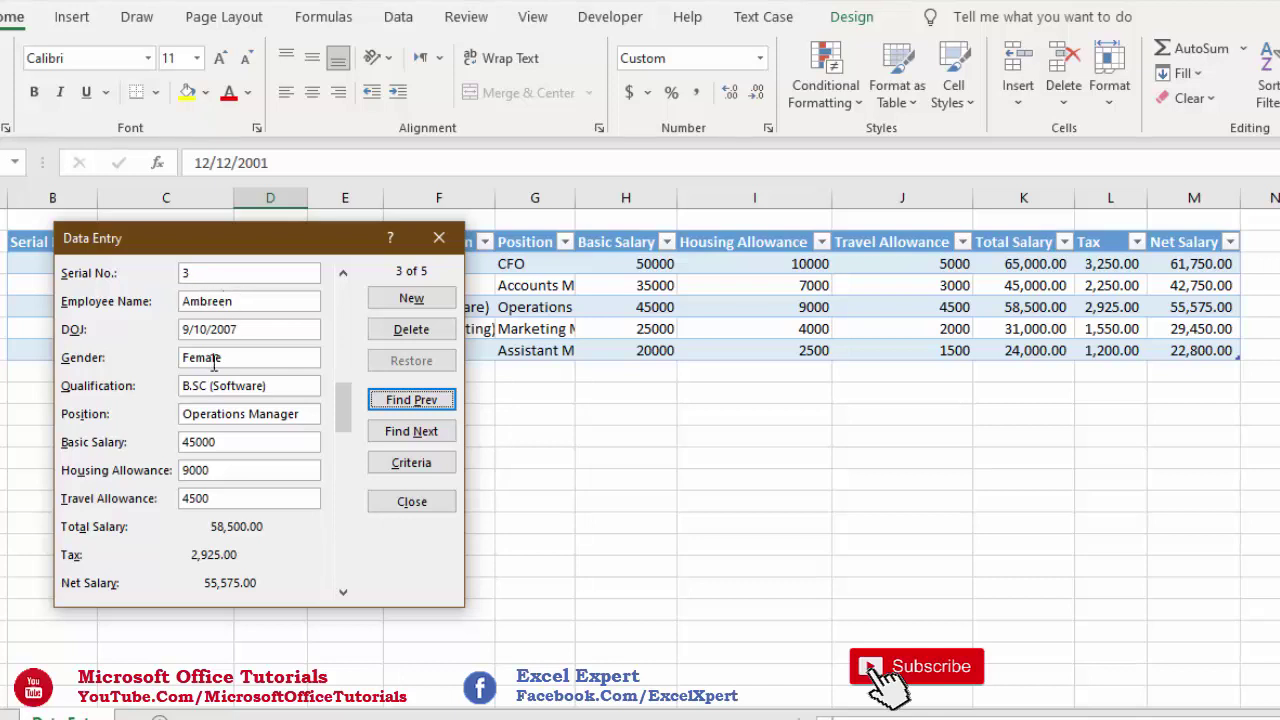
pyautogui.doubleClick(407, 431)
pyautogui.doubleClick(408, 404)
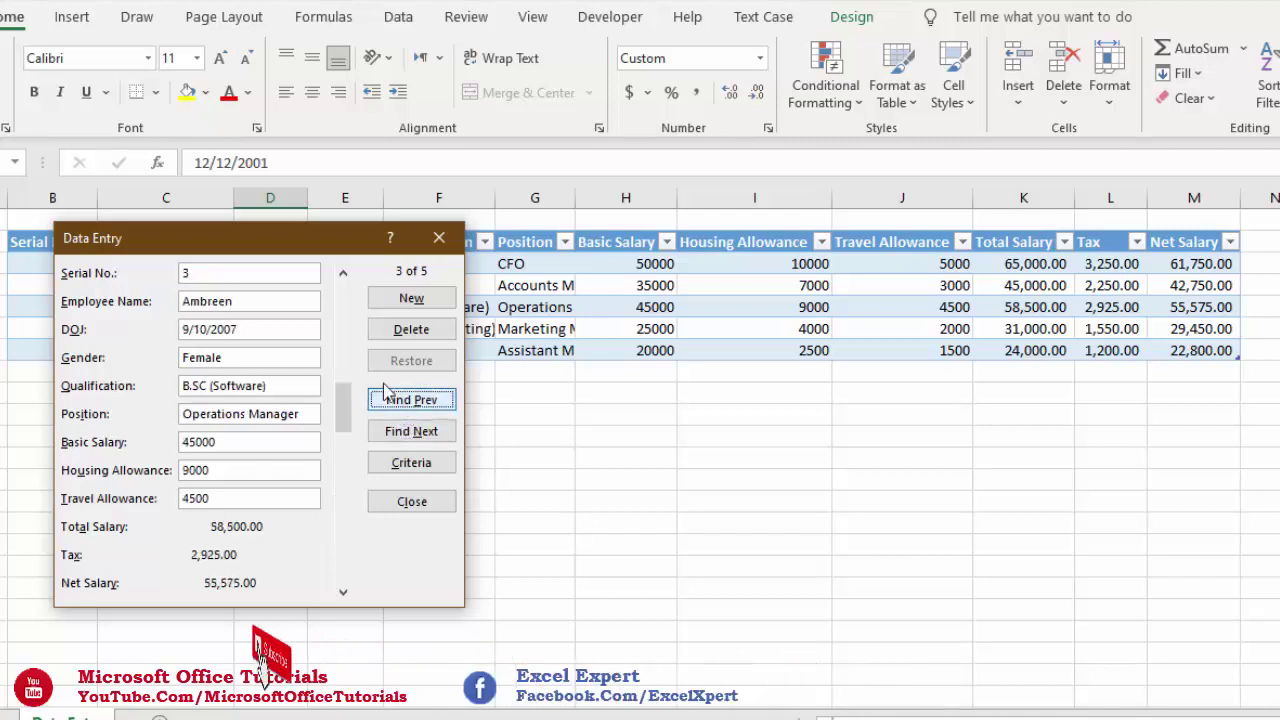
pyautogui.doubleClick(411, 432)
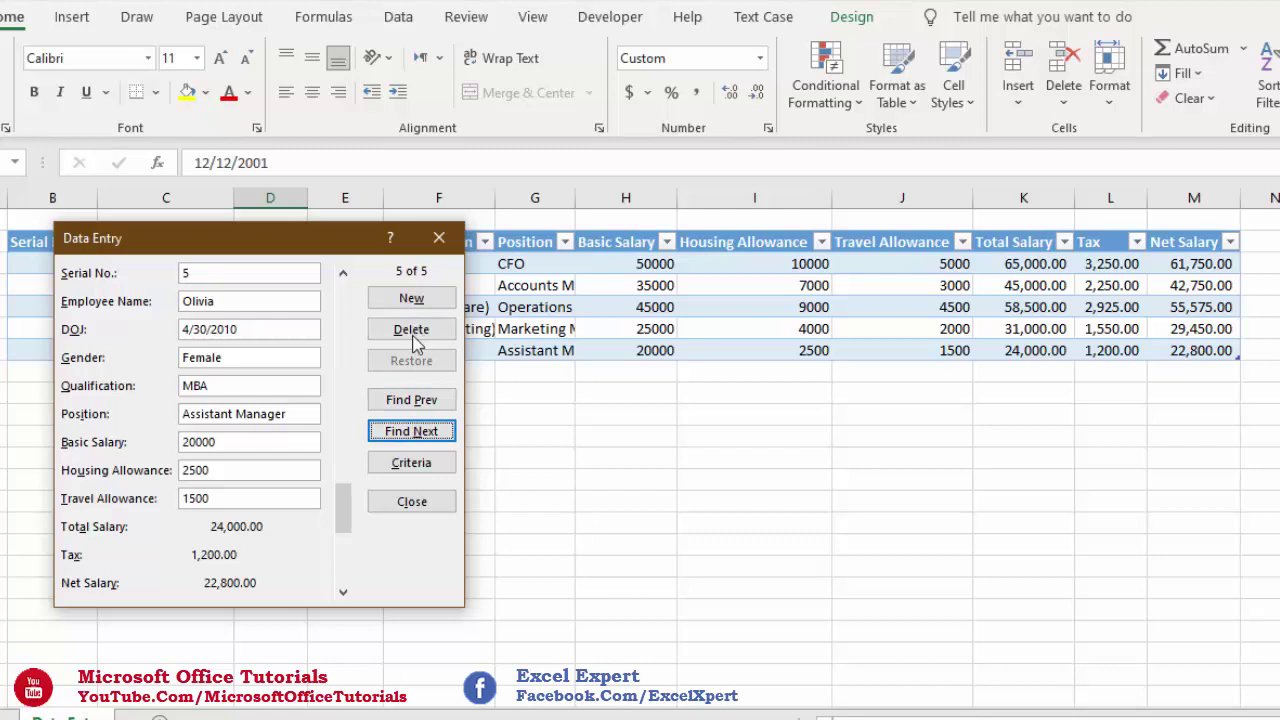
pyautogui.click(418, 466)
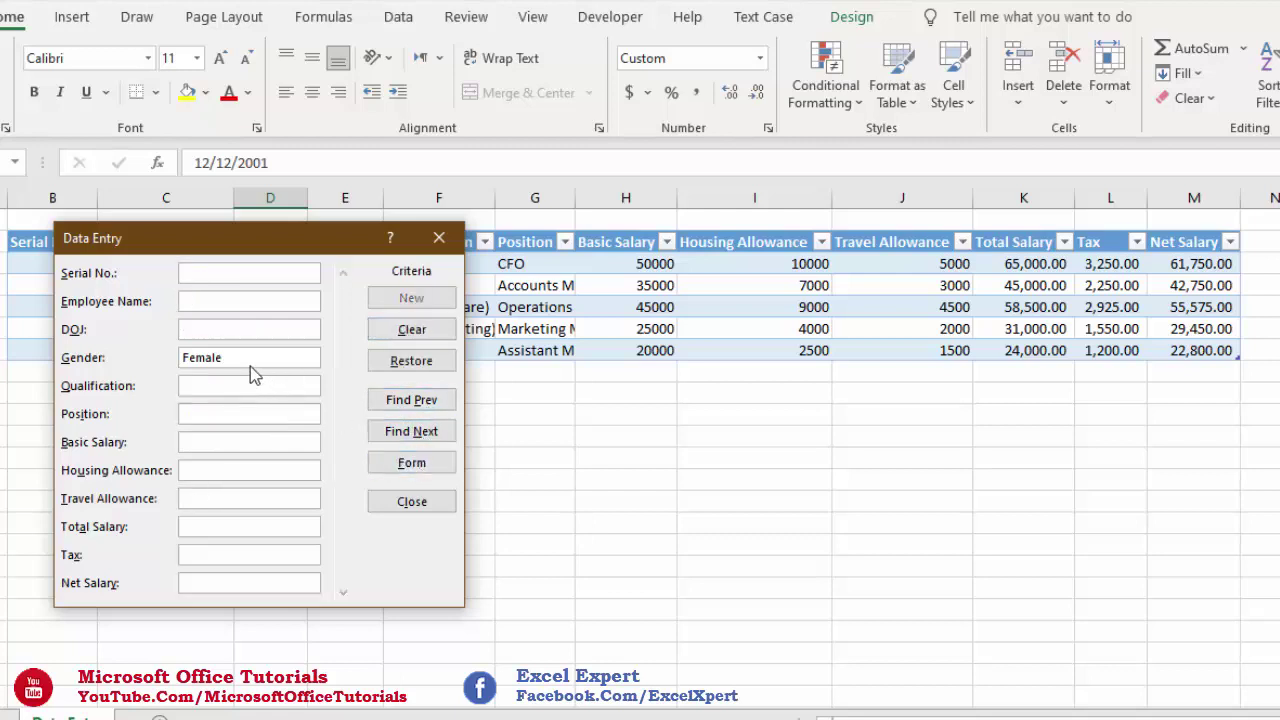
# - Replace the Female gender criterion with MBA as the Qualification criterion
pyautogui.moveTo(222, 358); pyautogui.dragTo(126, 358)
pyautogui.press('BackSpace')
pyautogui.write('MBA')
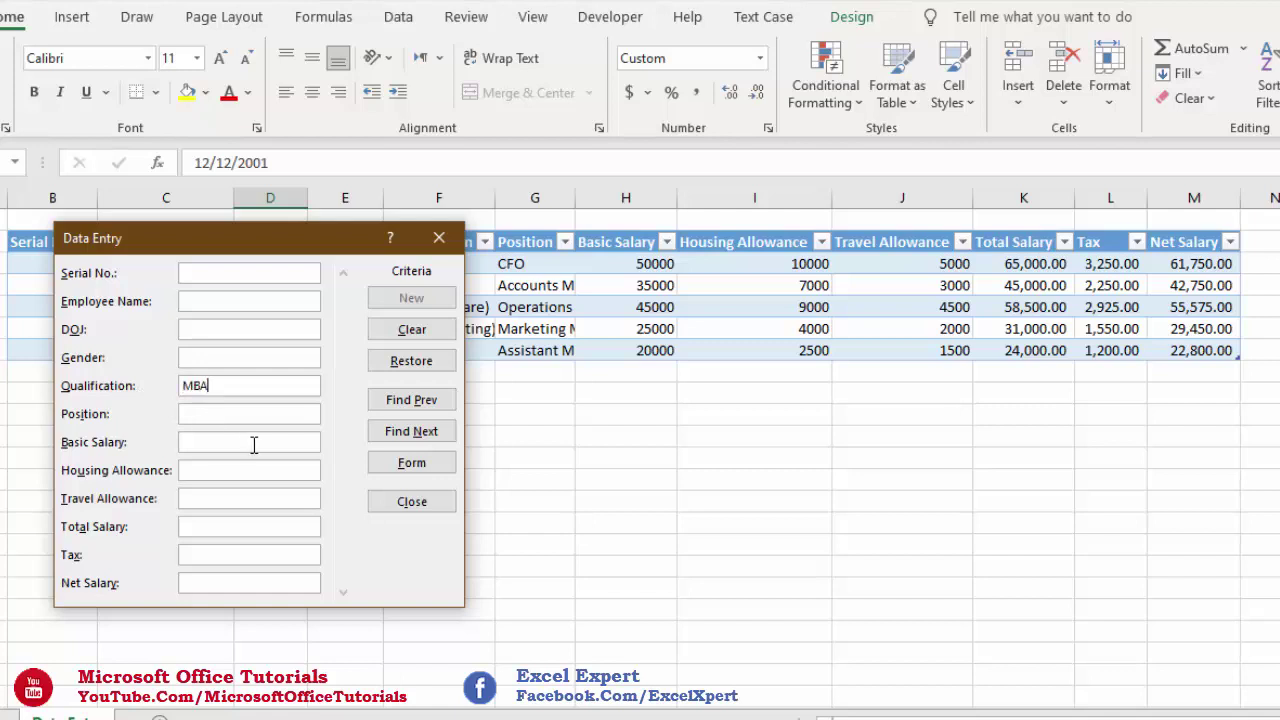
# - Browse back and forth between the two MBA holders' records, then return to the criteria
pyautogui.click(415, 403)
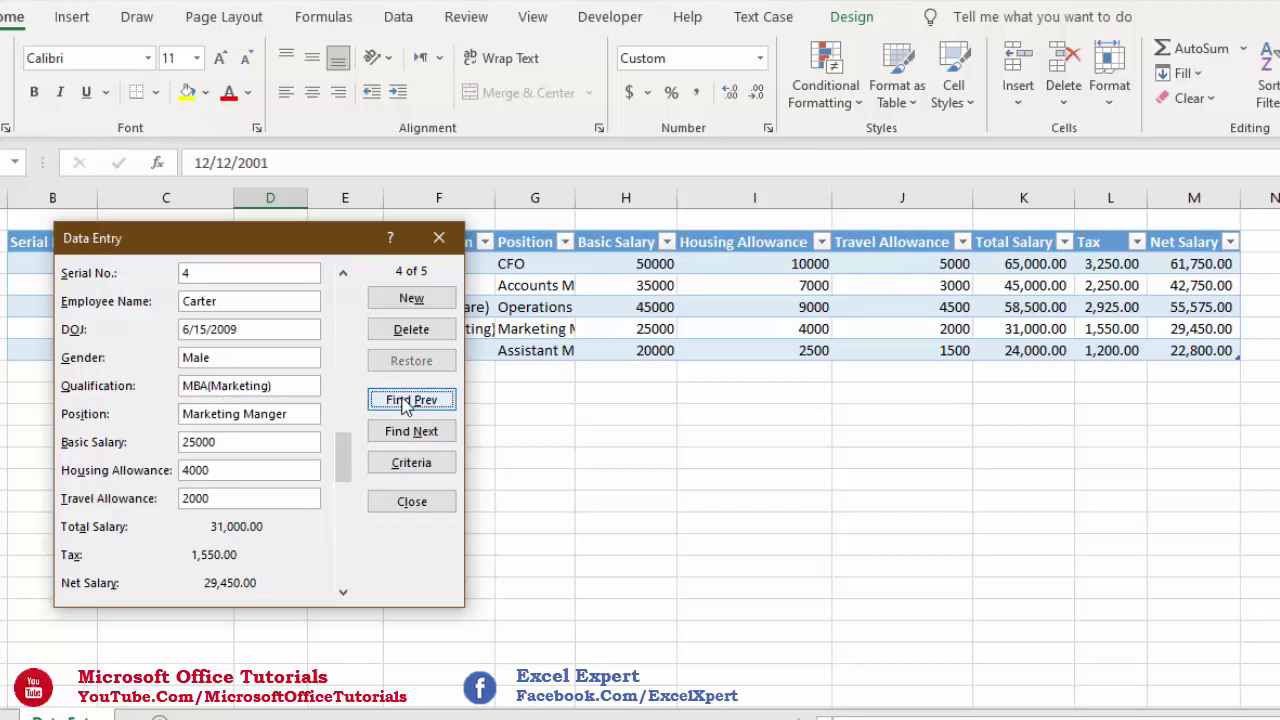
pyautogui.click(410, 434)
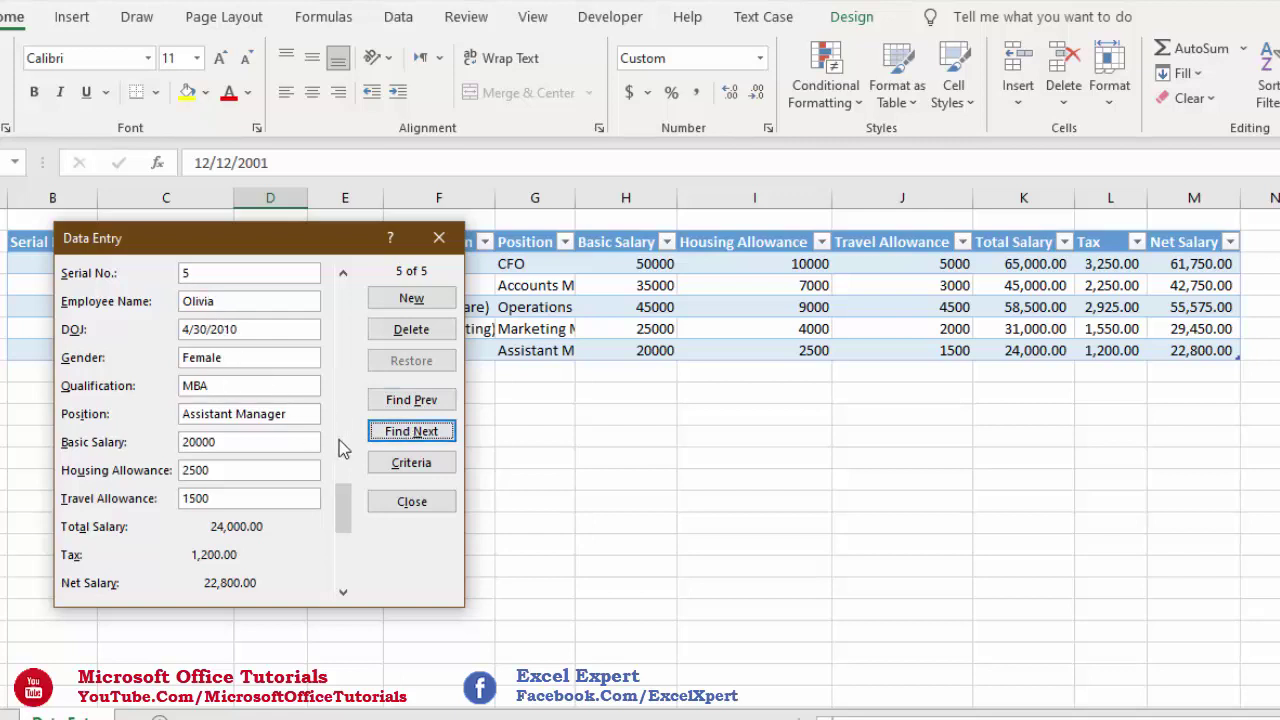
pyautogui.click(409, 403)
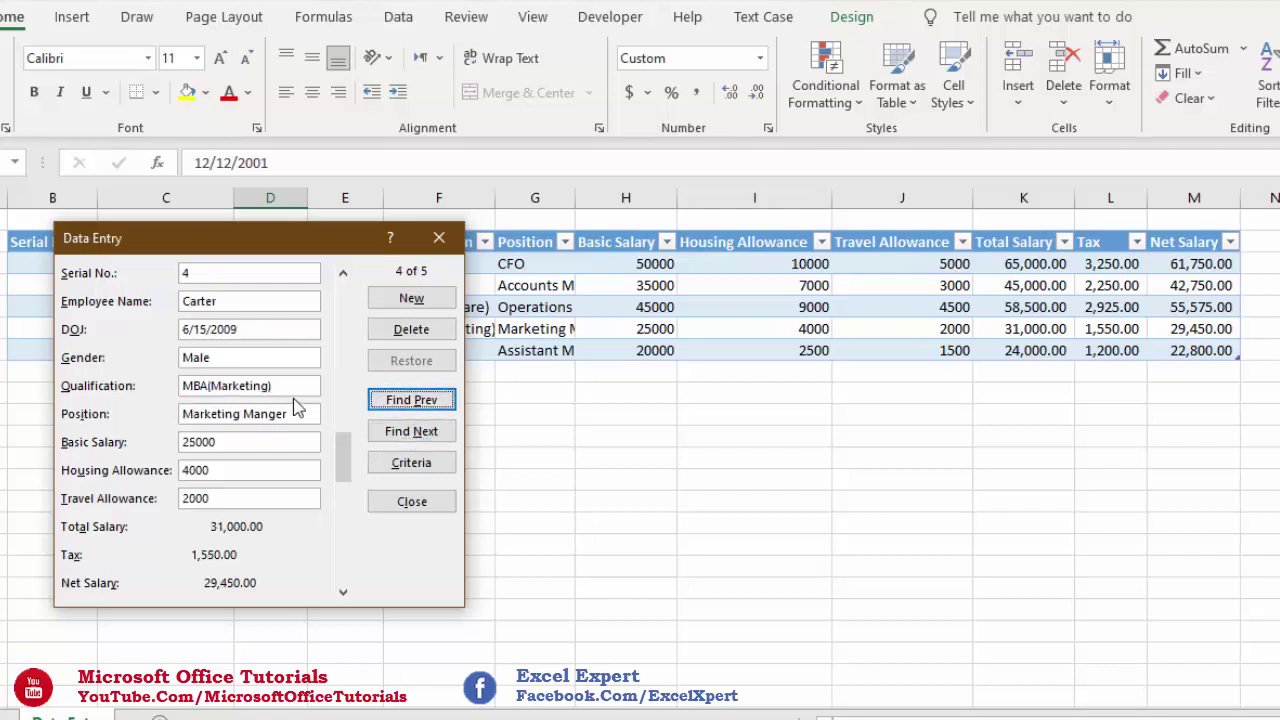
pyautogui.click(430, 462)
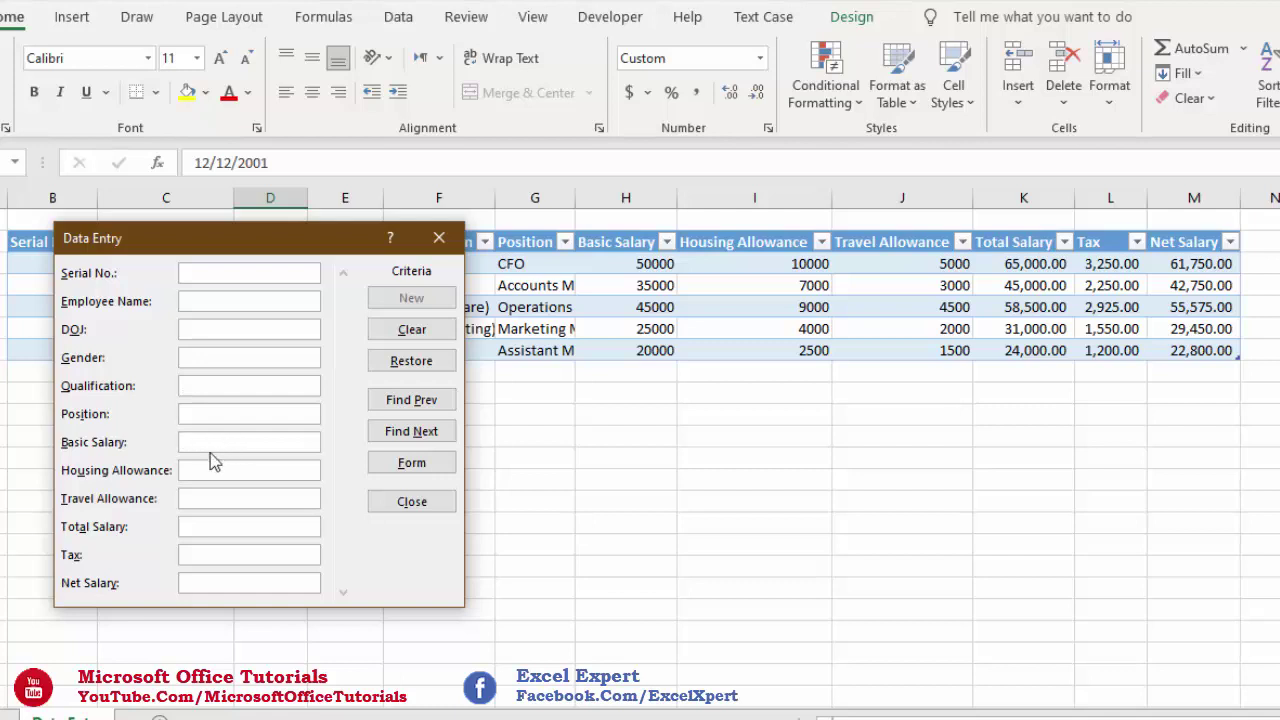
# - Filter on Basic Salary >30000 and step through the matches, ending on record 3 of 5
pyautogui.write('>30000')
pyautogui.click(411, 399)
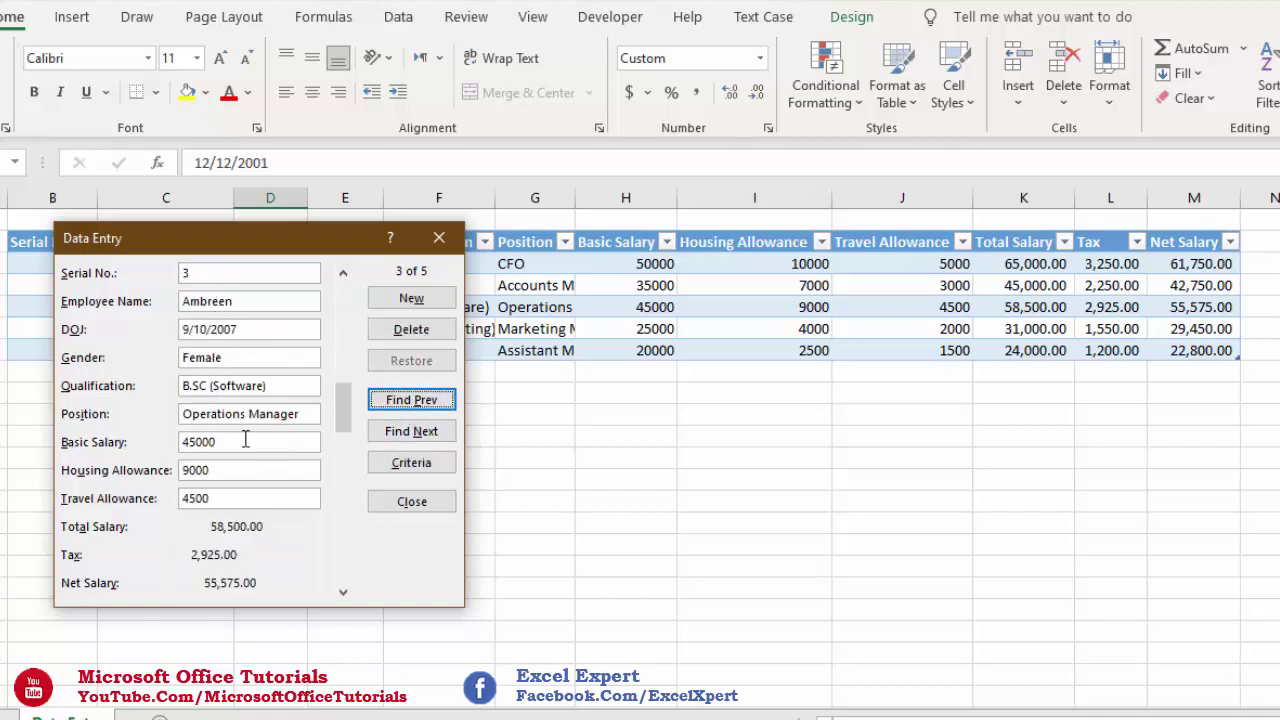
pyautogui.click(410, 404)
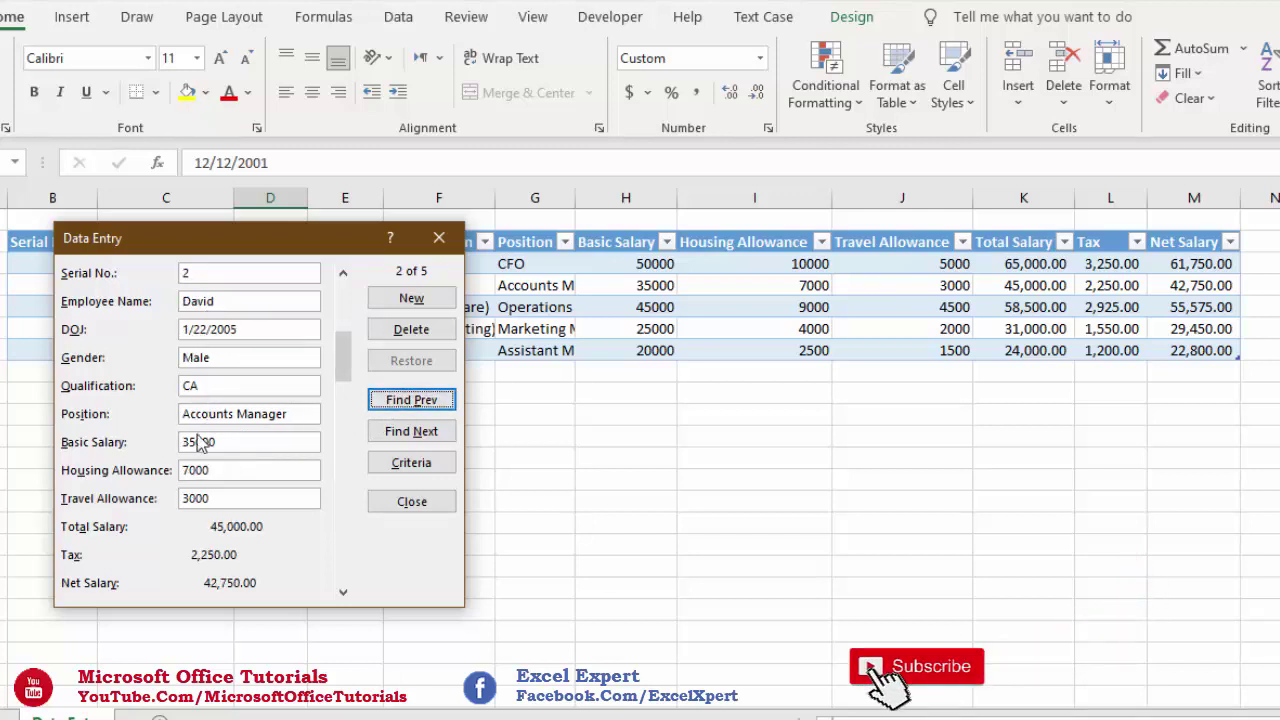
pyautogui.click(392, 405)
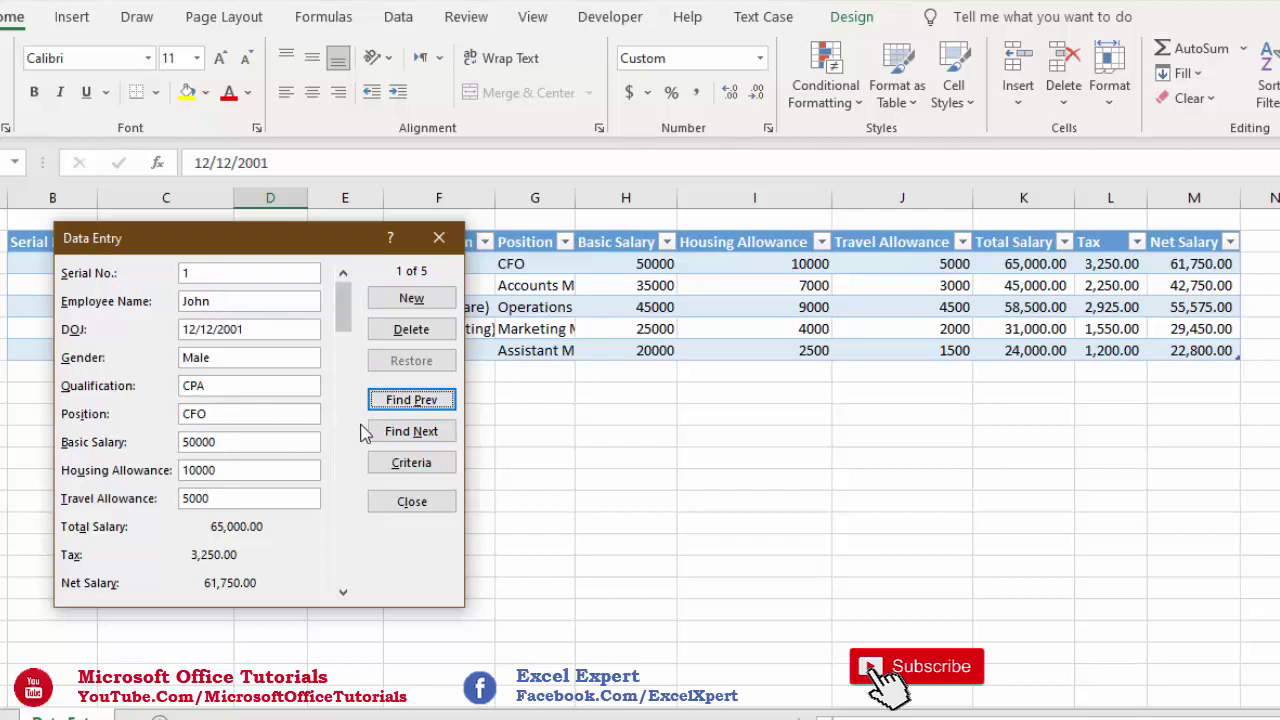
pyautogui.click(392, 430)
pyautogui.click(393, 432)
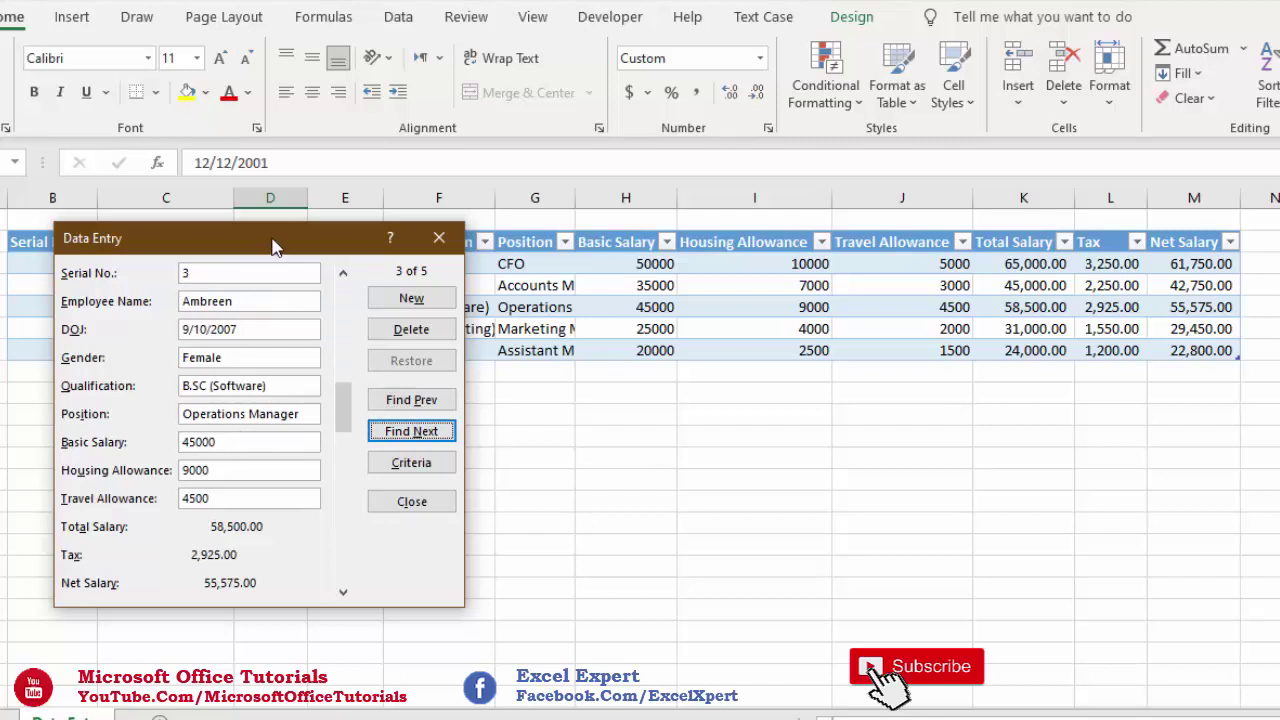
pyautogui.moveTo(275, 247); pyautogui.dragTo(230, 247)
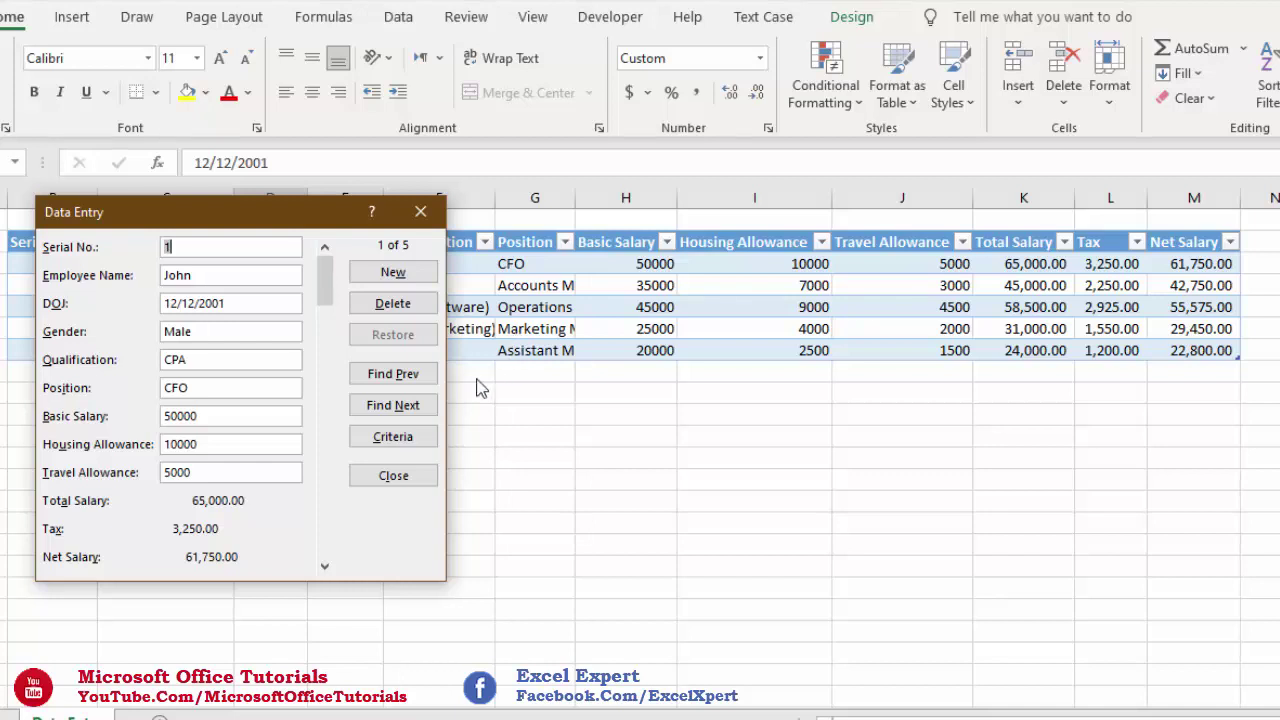
pyautogui.click(417, 478)
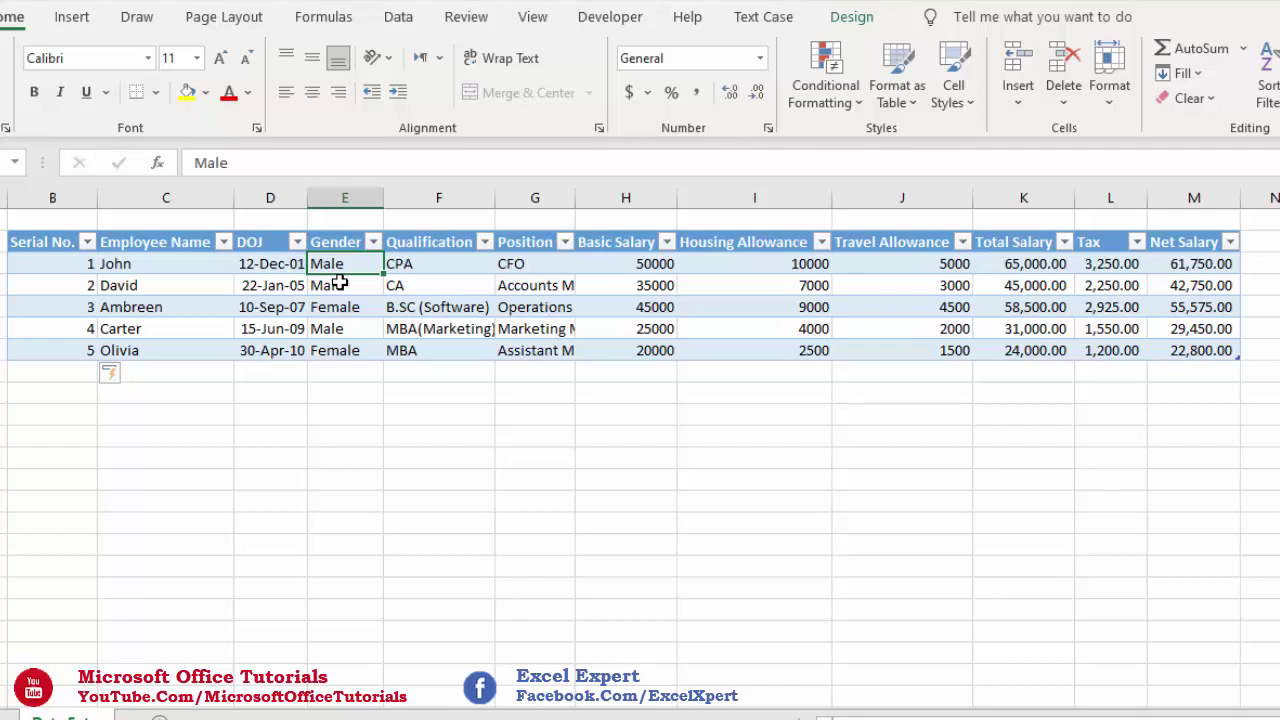
pyautogui.click(248, 4)
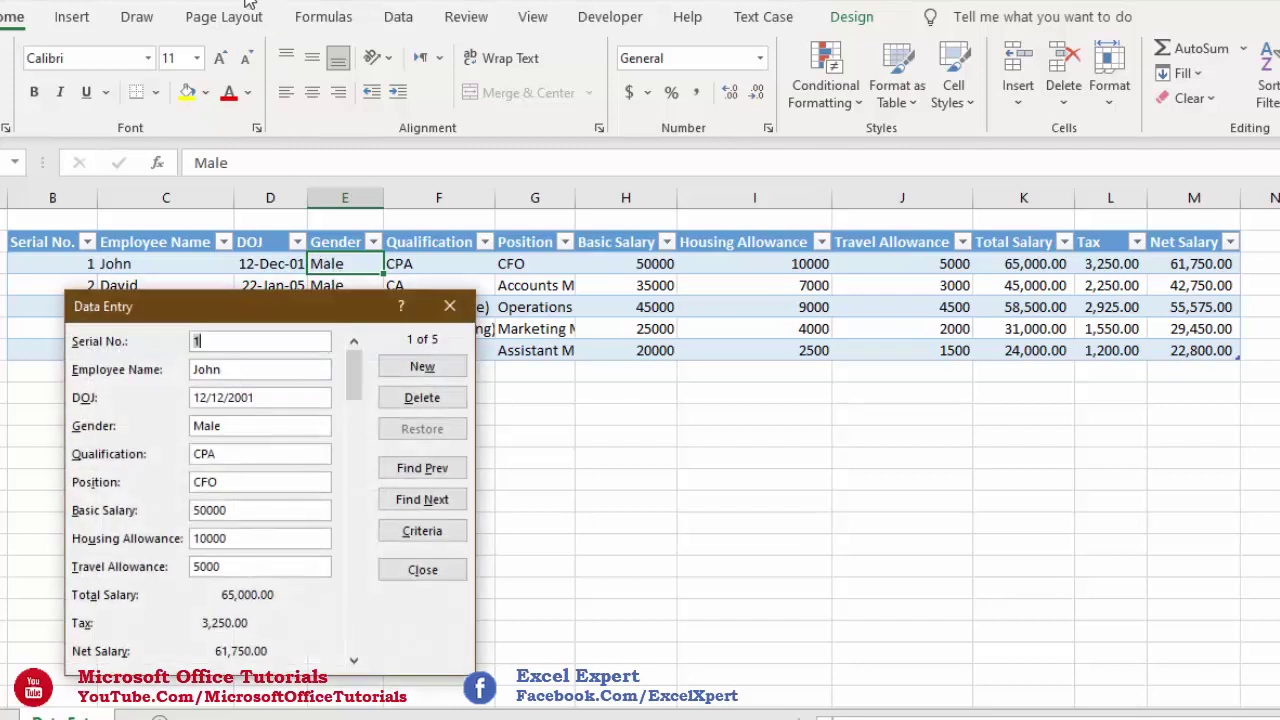
pyautogui.moveTo(297, 308)
pyautogui.mouseDown()
pyautogui.moveTo(295, 286)
pyautogui.moveTo(297, 318)
pyautogui.mouseUp()
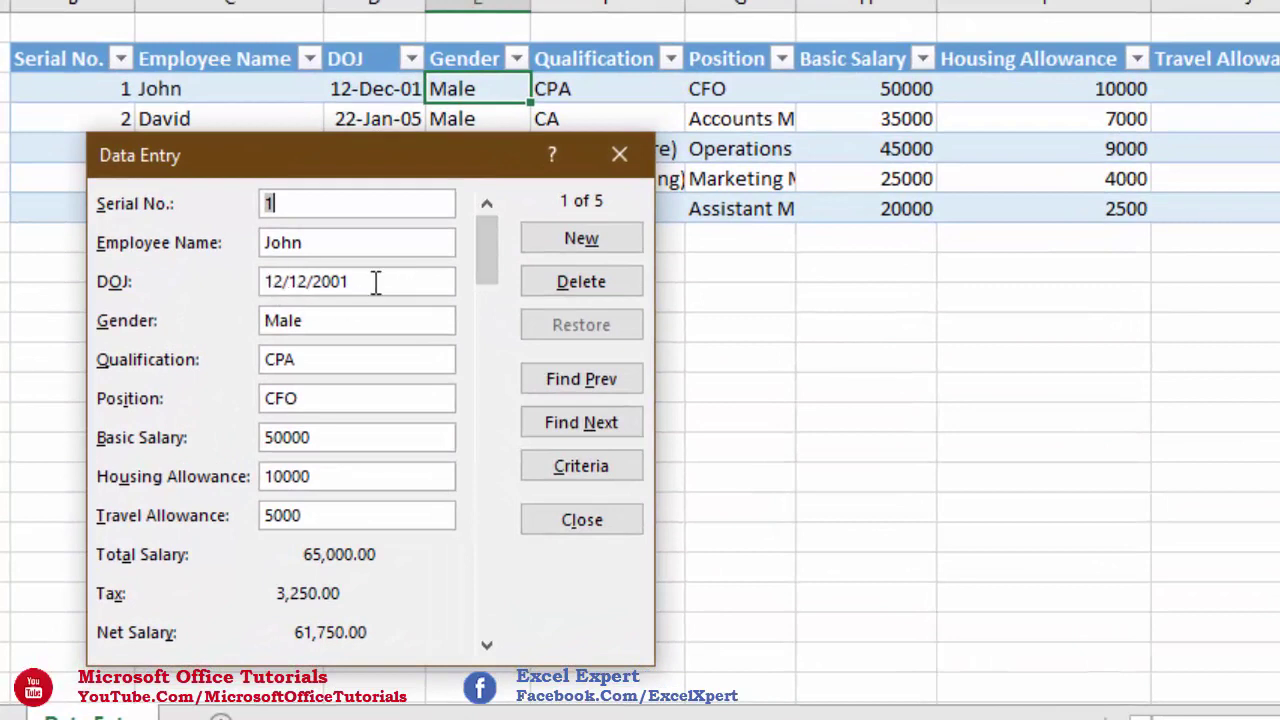
pyautogui.moveTo(350, 281); pyautogui.dragTo(277, 281)
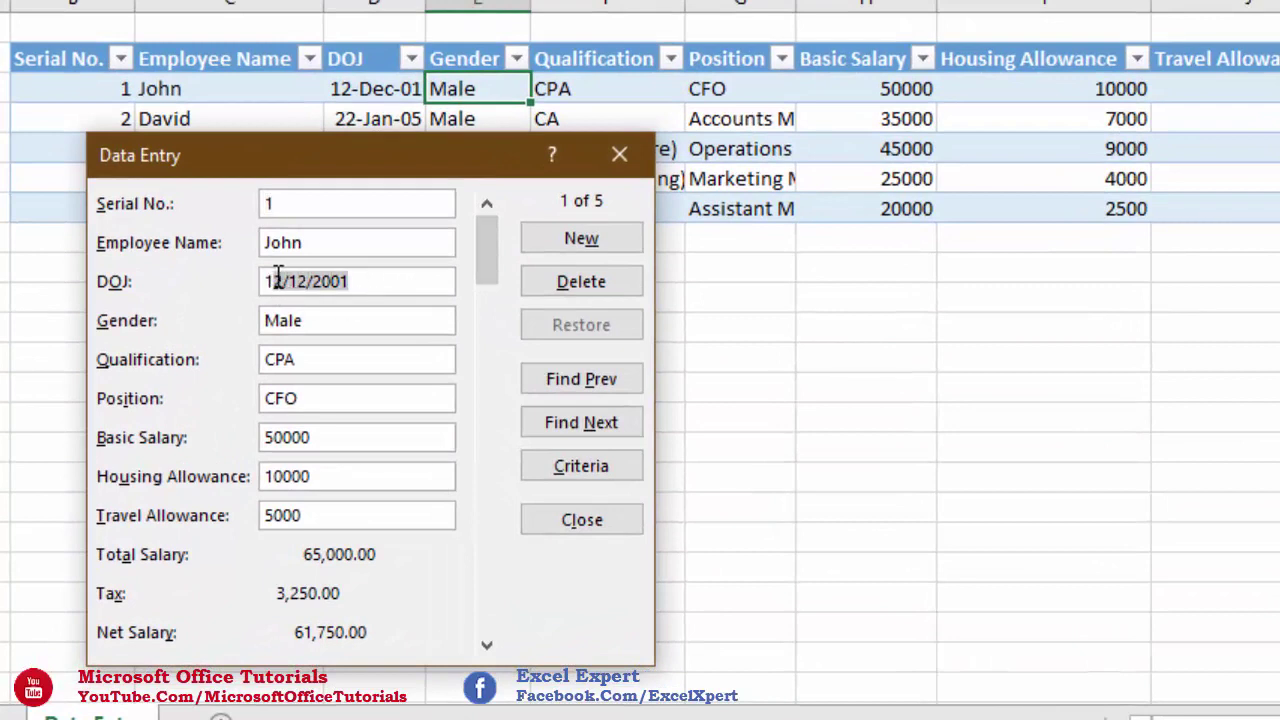
pyautogui.click(386, 281)
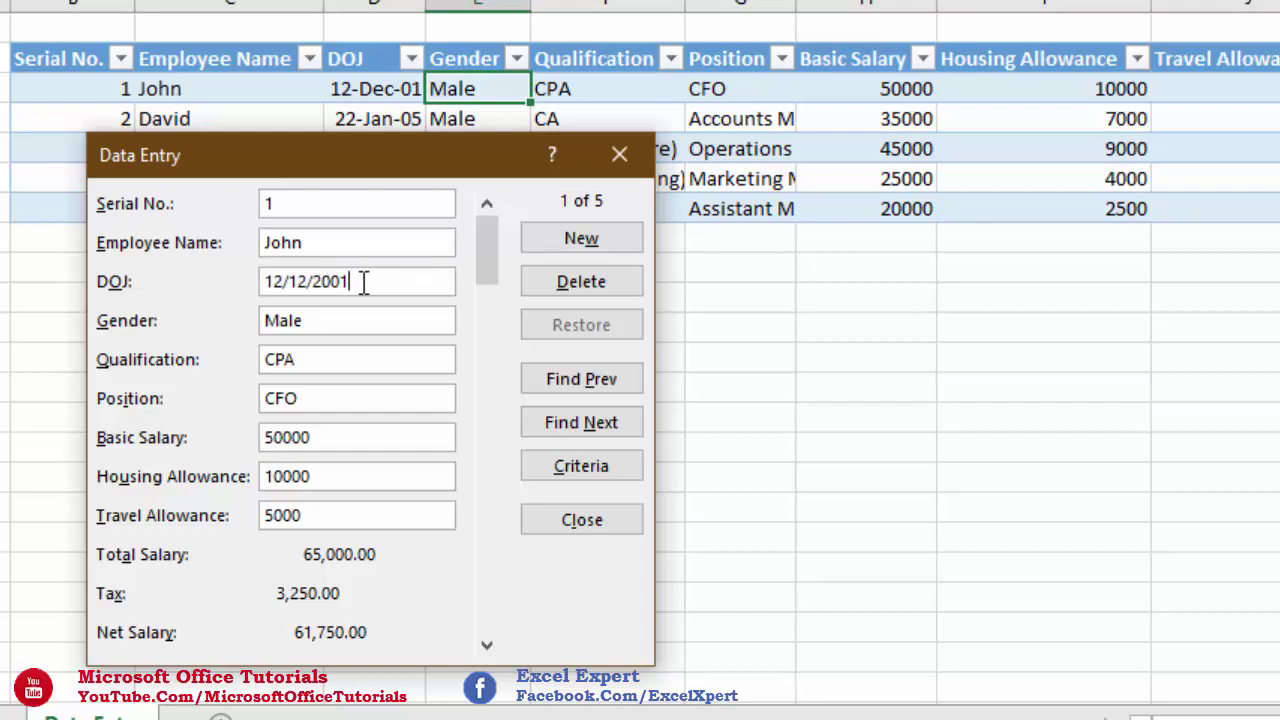
pyautogui.moveTo(363, 283); pyautogui.dragTo(280, 281)
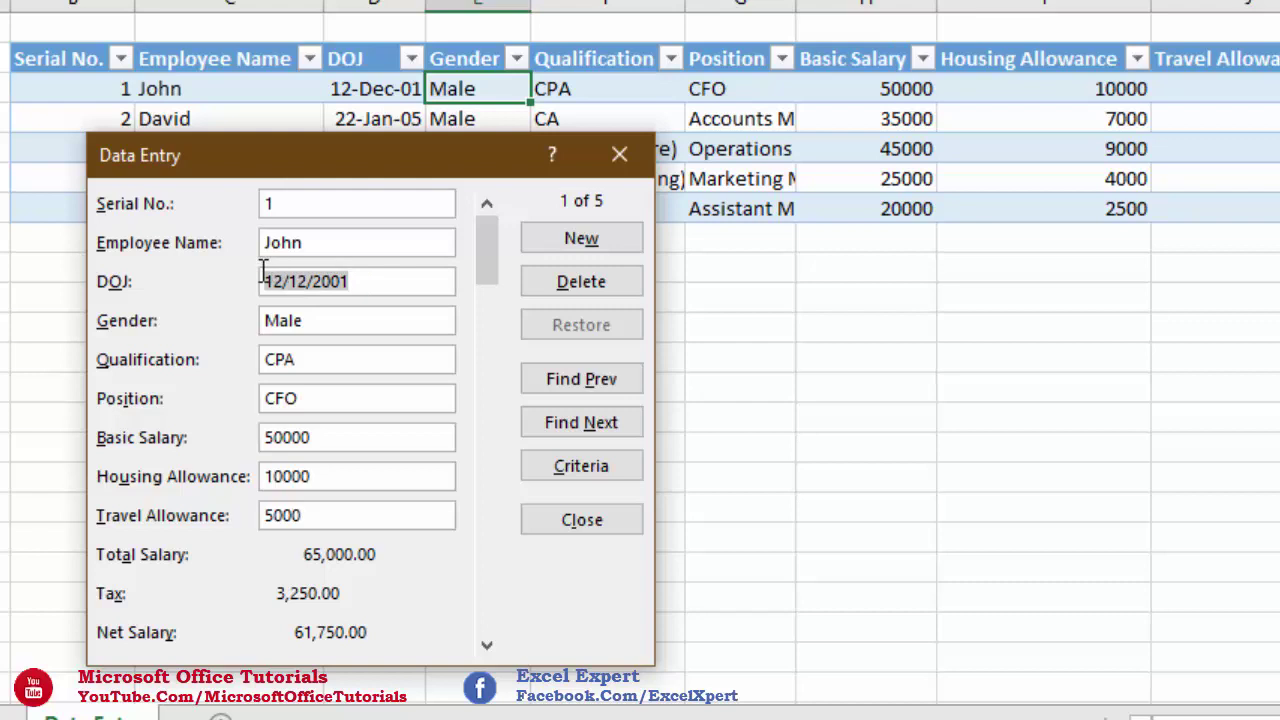
pyautogui.click(439, 288)
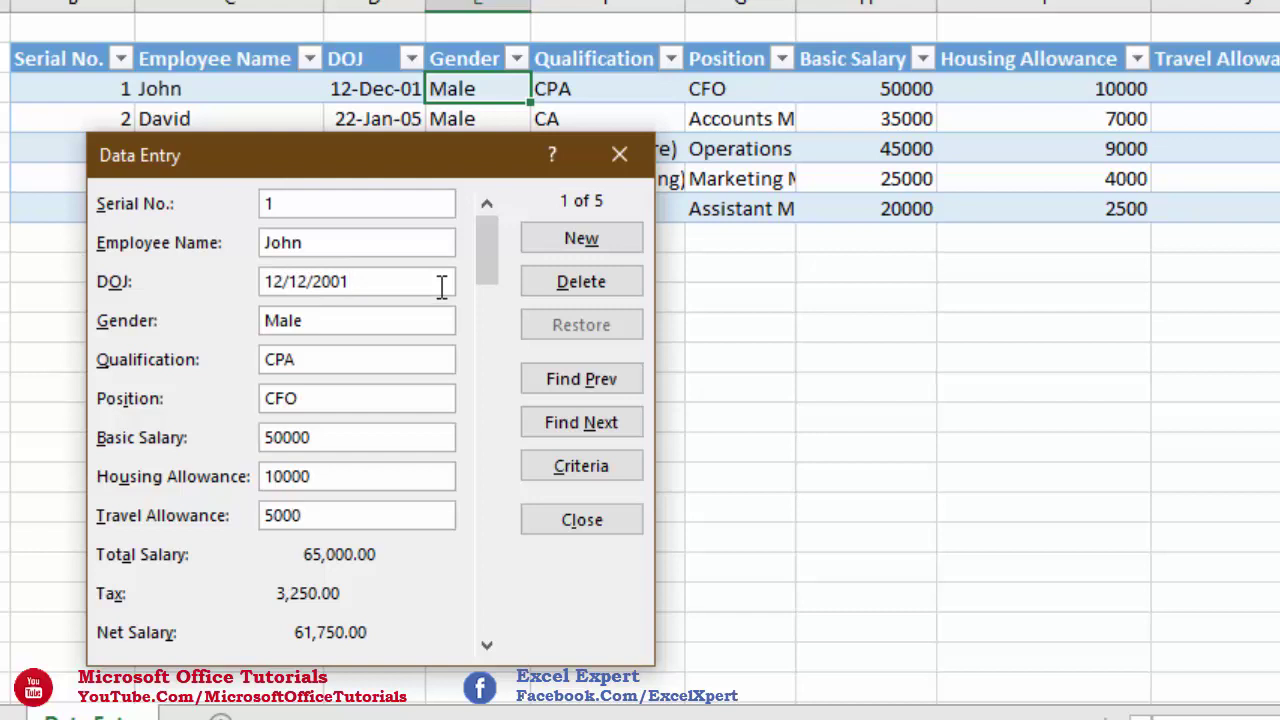
pyautogui.moveTo(323, 243); pyautogui.dragTo(265, 243)
pyautogui.click(268, 245)
pyautogui.click(327, 243)
pyautogui.moveTo(327, 243); pyautogui.dragTo(263, 243)
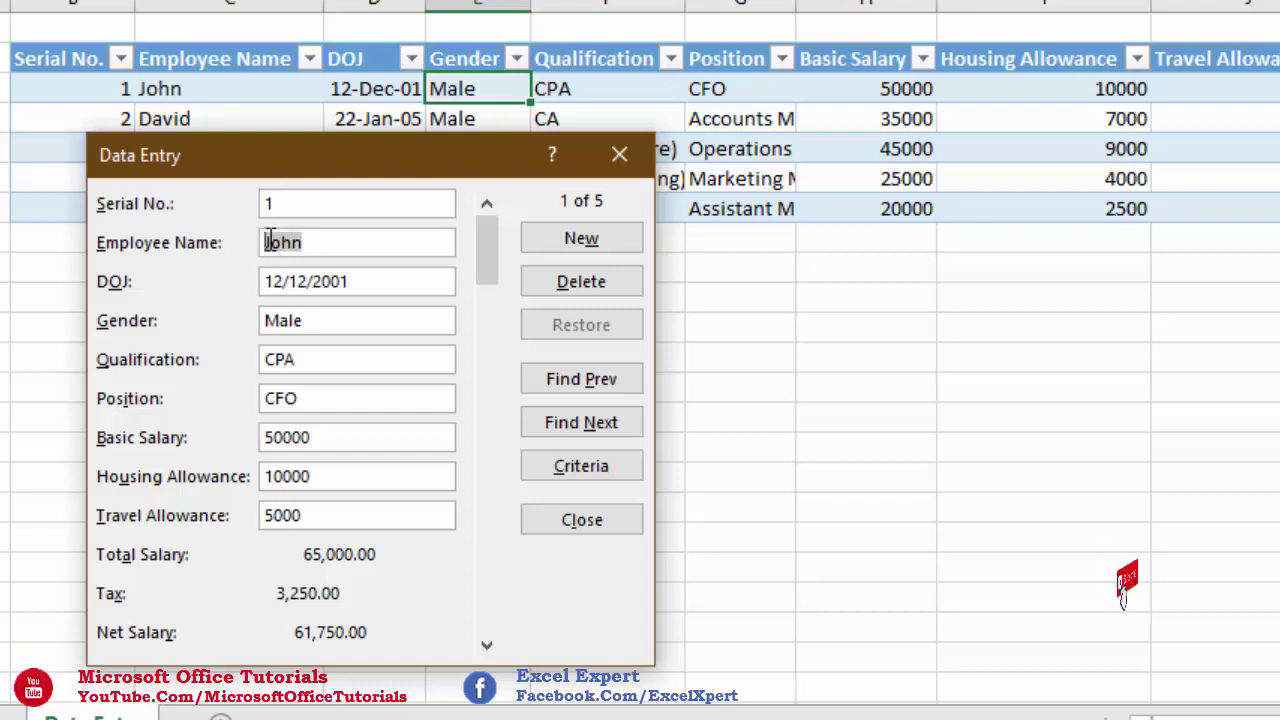
pyautogui.click(343, 244)
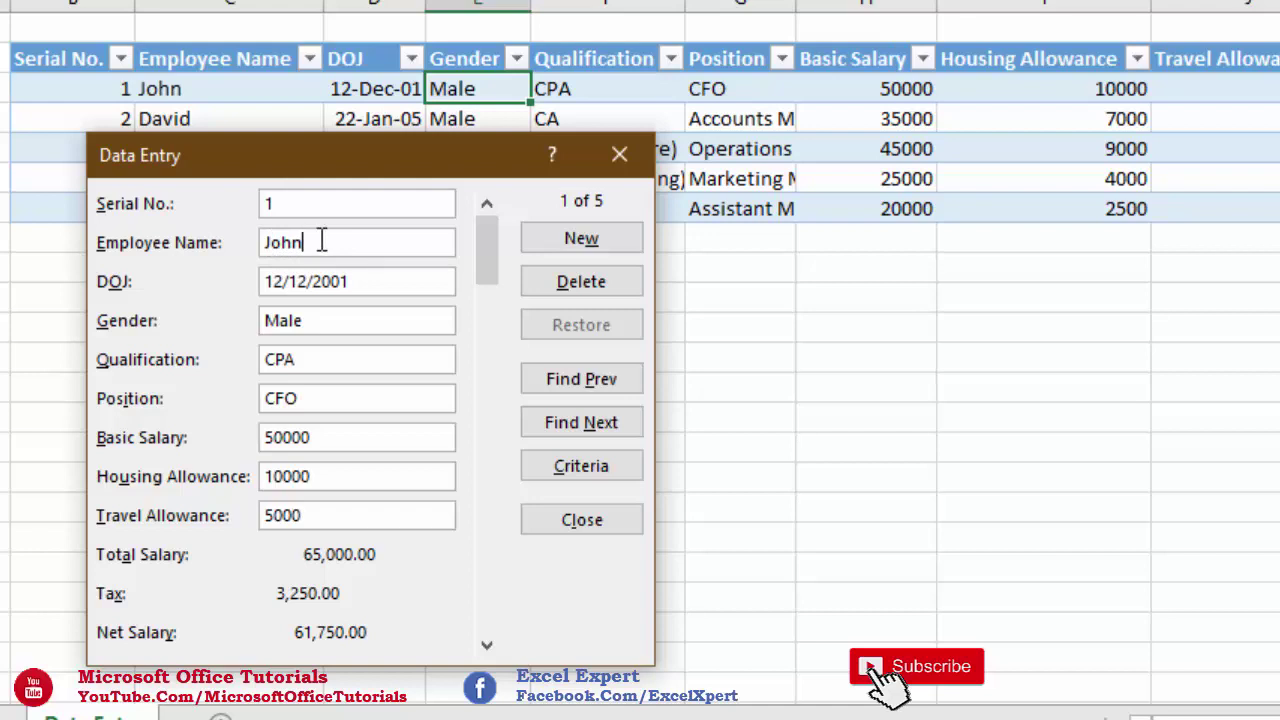
pyautogui.moveTo(400, 147); pyautogui.dragTo(442, 173)
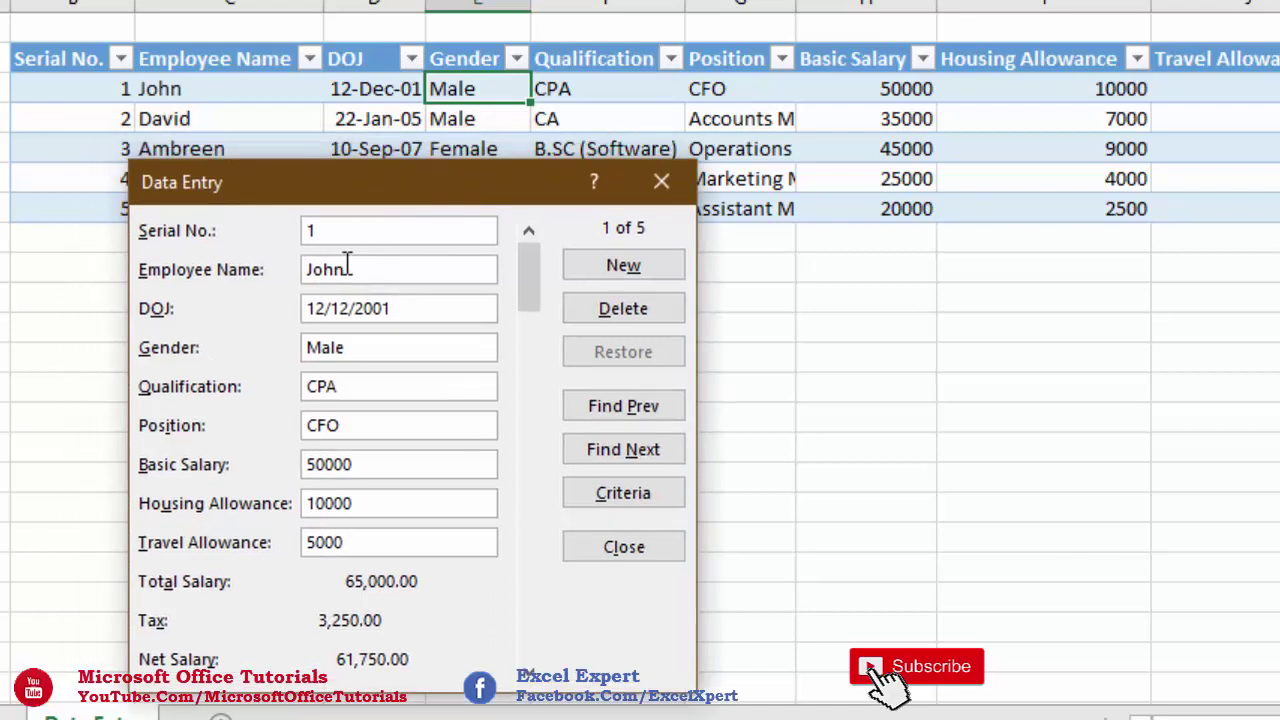